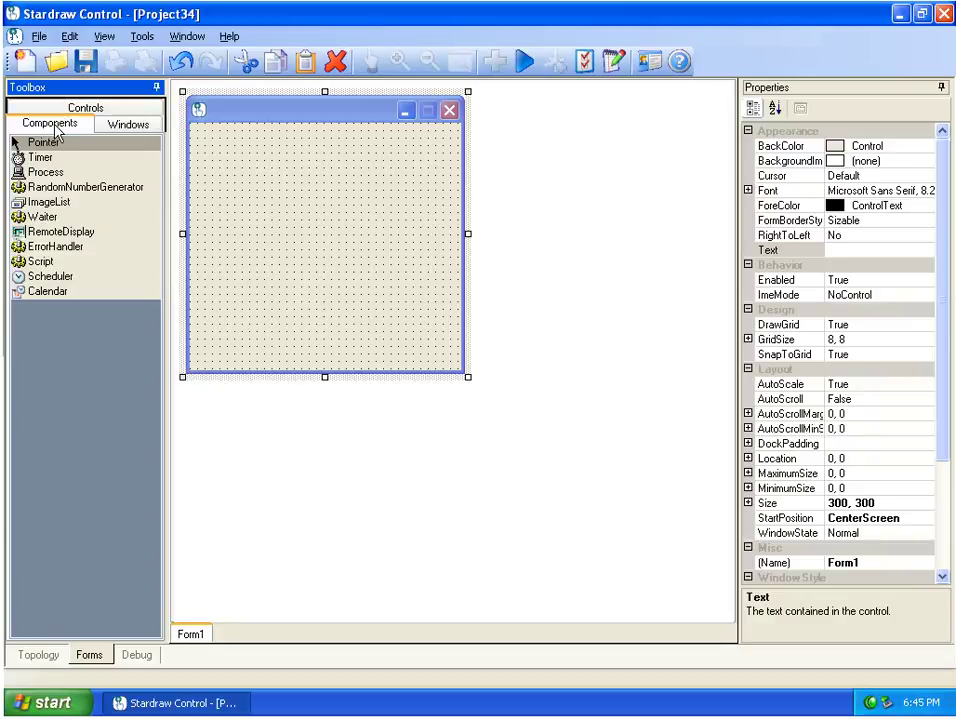
Add a Calendar component to Form1 and view the choices for its Enabled property.
left_click(45, 294)
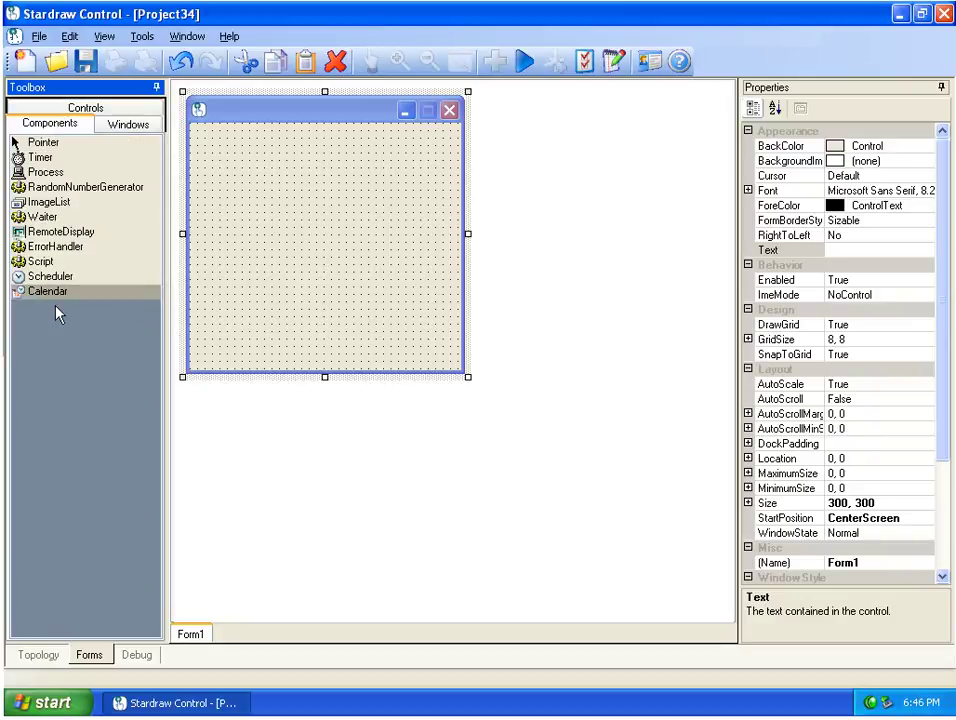
left_click_drag(60, 287, 252, 235)
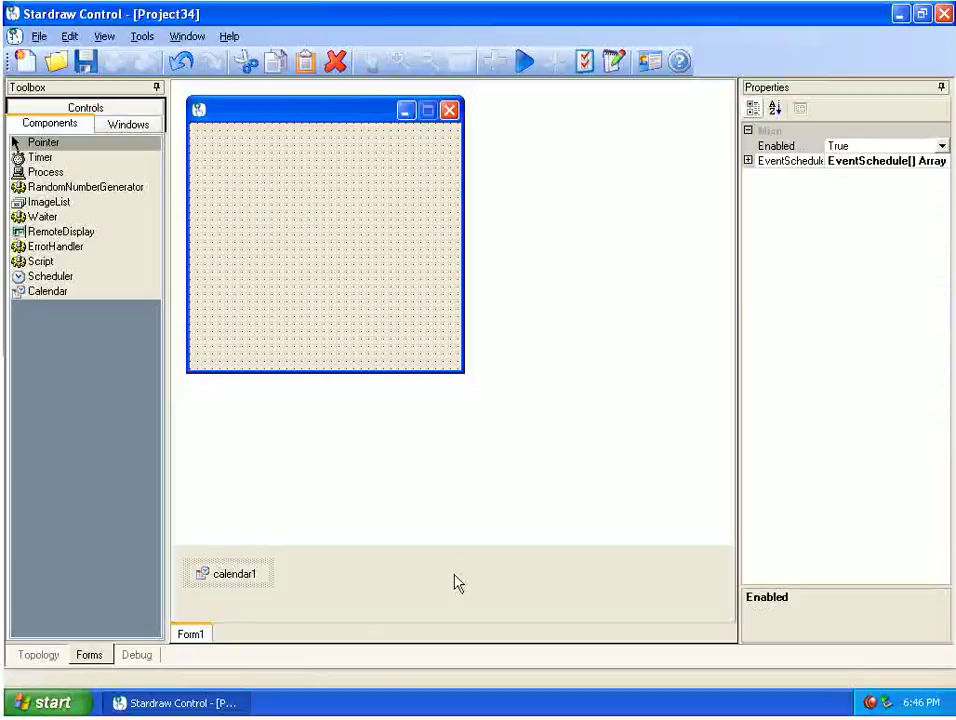
left_click(785, 146)
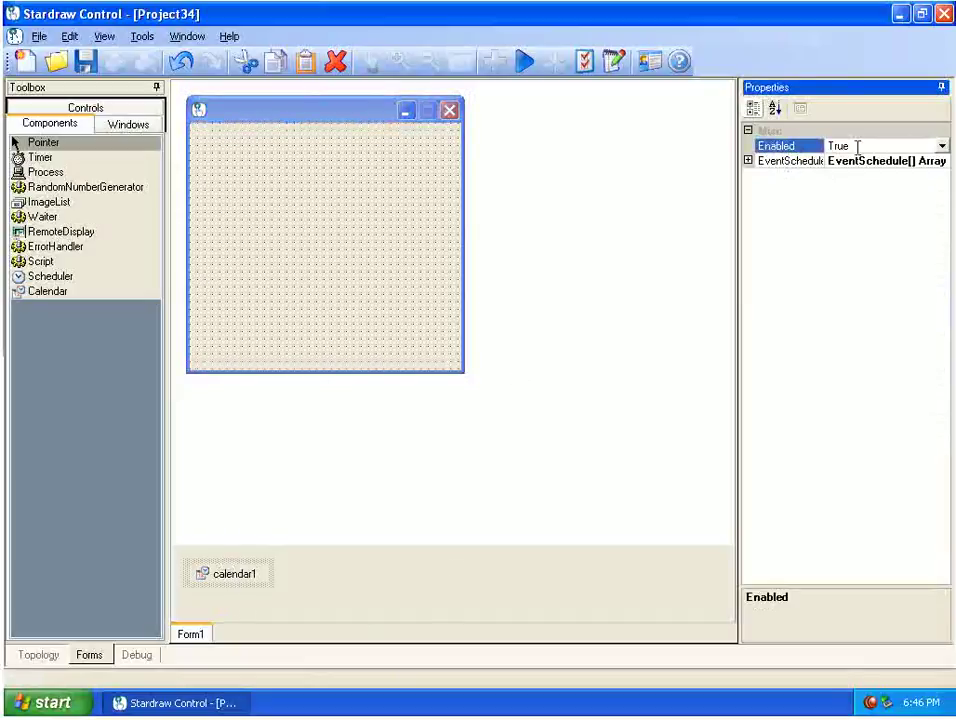
left_click(941, 146)
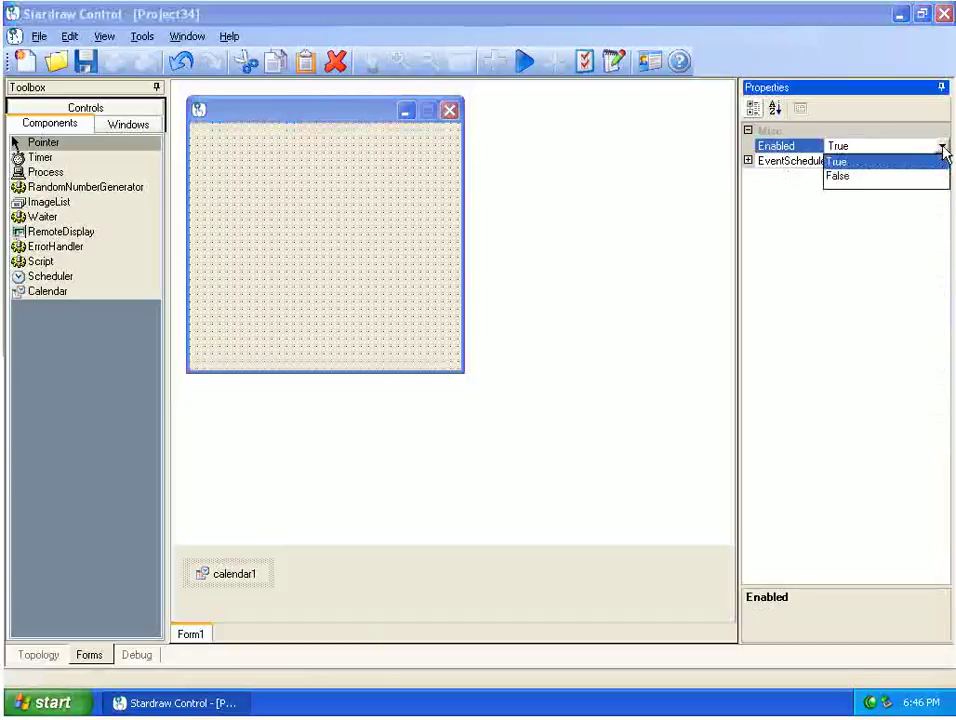
left_click(941, 147)
Open the calendar's EventSchedules collection and add an event named MondayMornings.
left_click(942, 162)
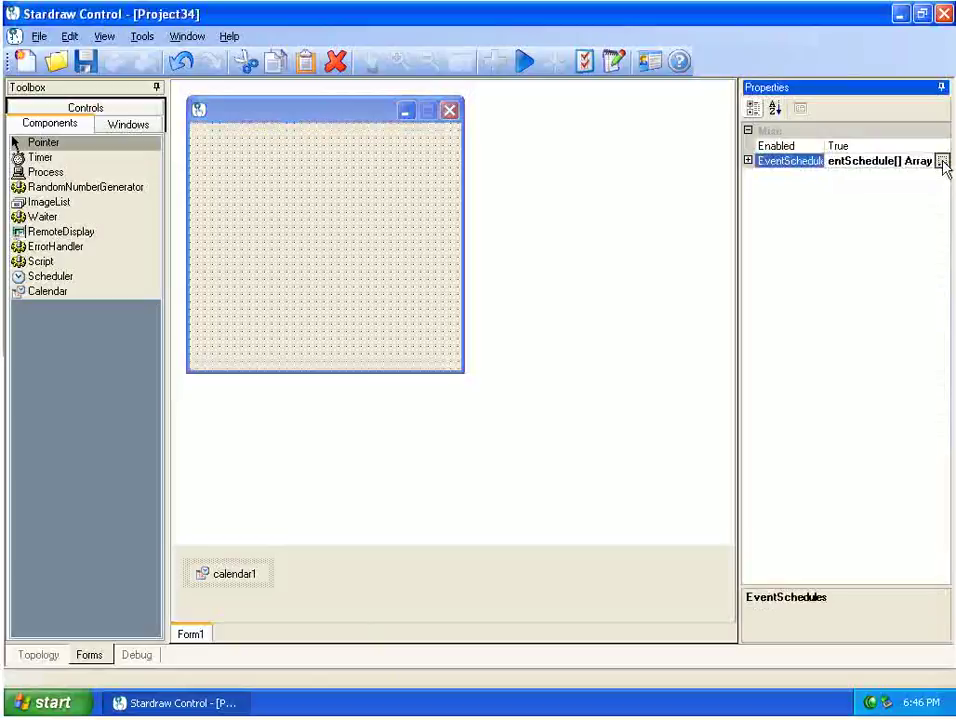
left_click(942, 161)
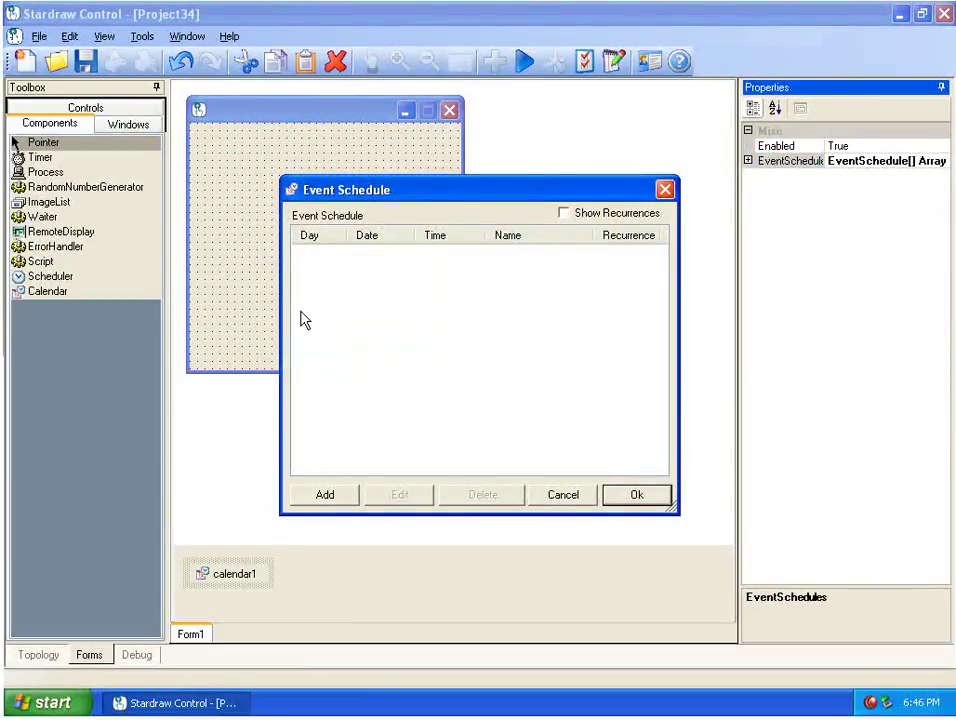
left_click(325, 495)
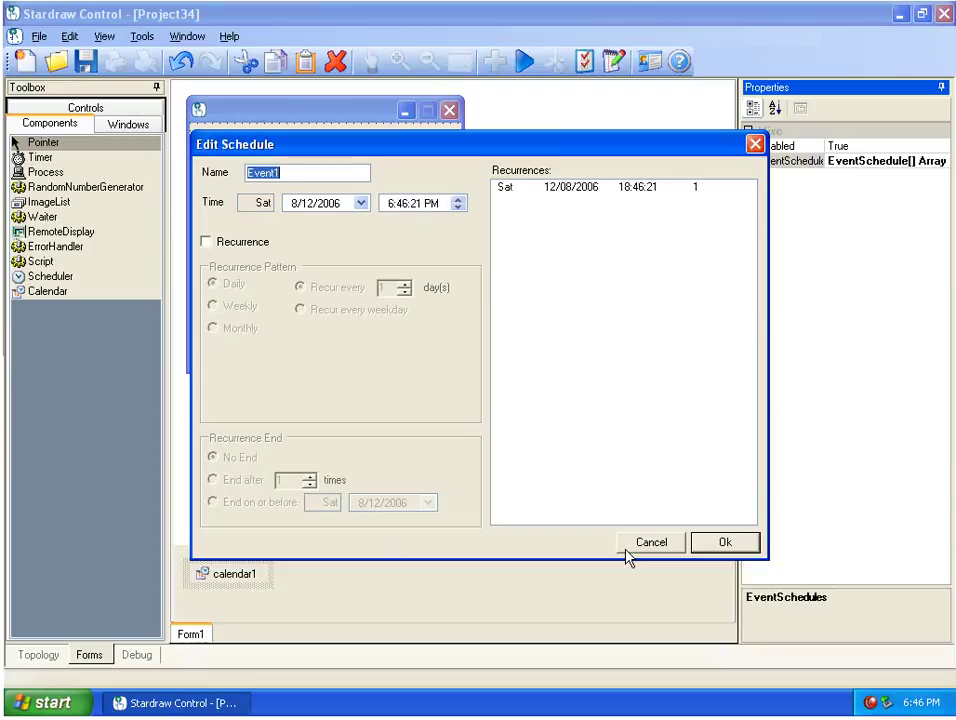
type("MondayMornings")
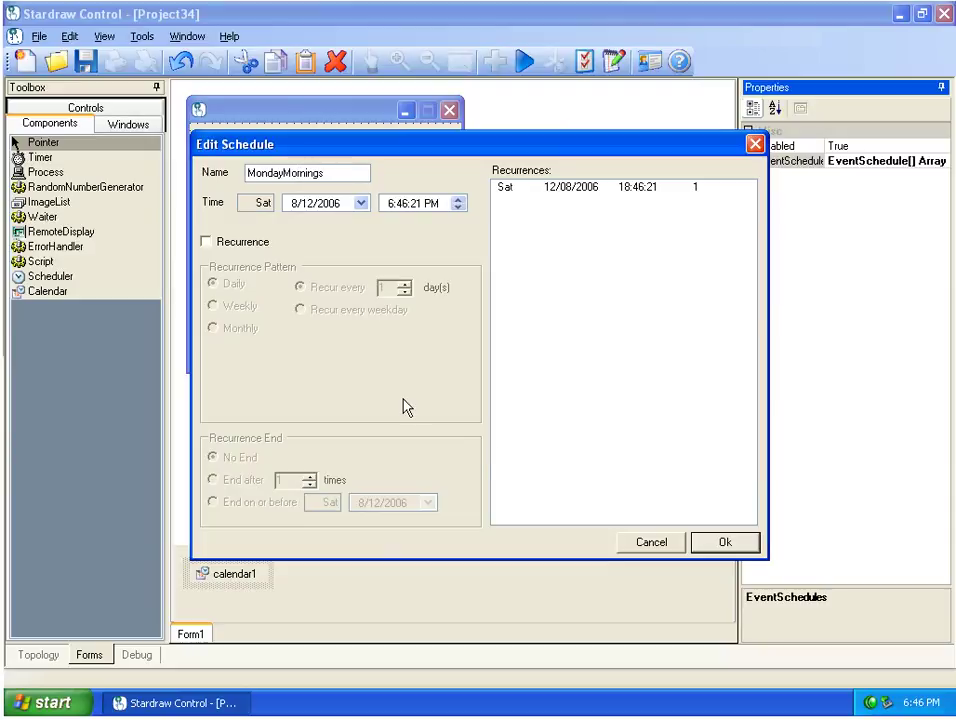
Set the event's start to 8/14/2006 at 9:00:00 AM and enable recurrence.
left_click(361, 203)
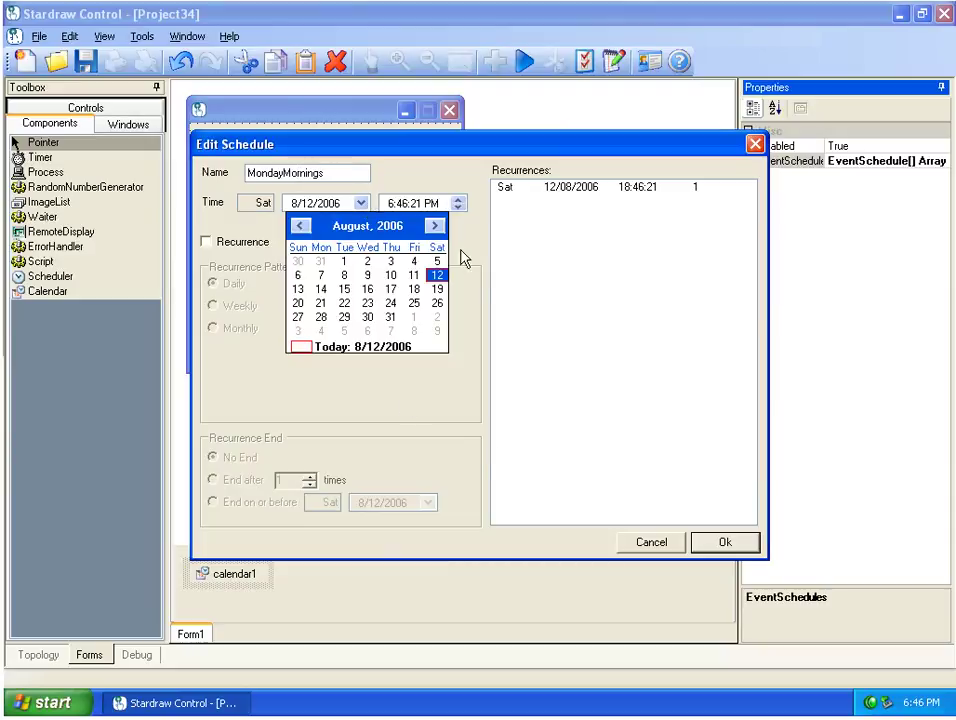
left_click(320, 289)
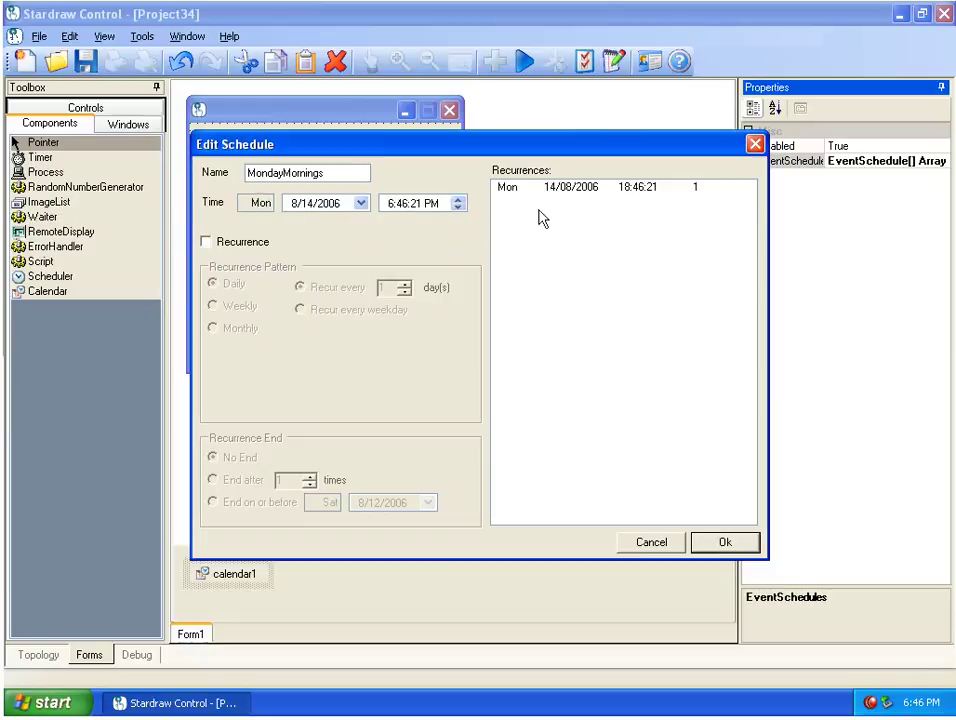
left_click(458, 200)
left_click(458, 200)
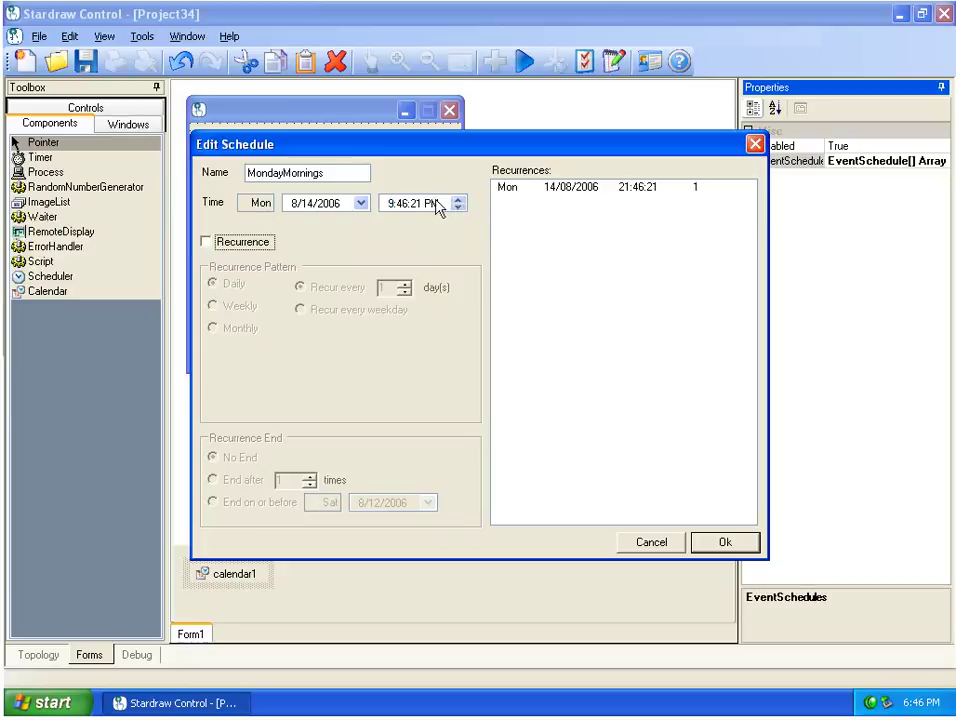
left_click(398, 203)
key("Right")
type("00")
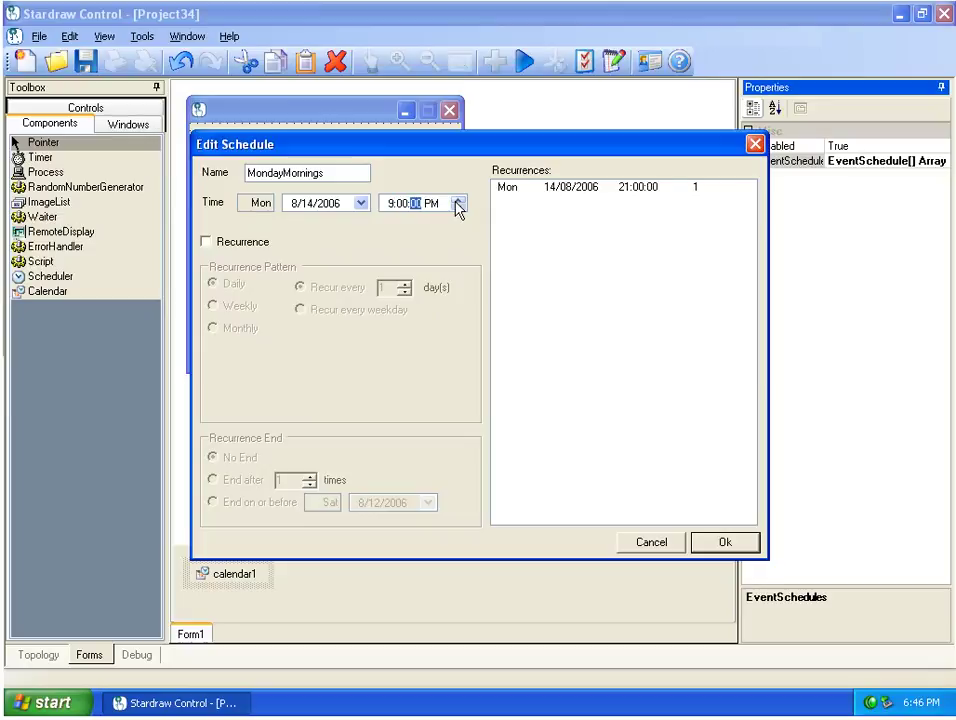
left_click(438, 204)
left_click(222, 243)
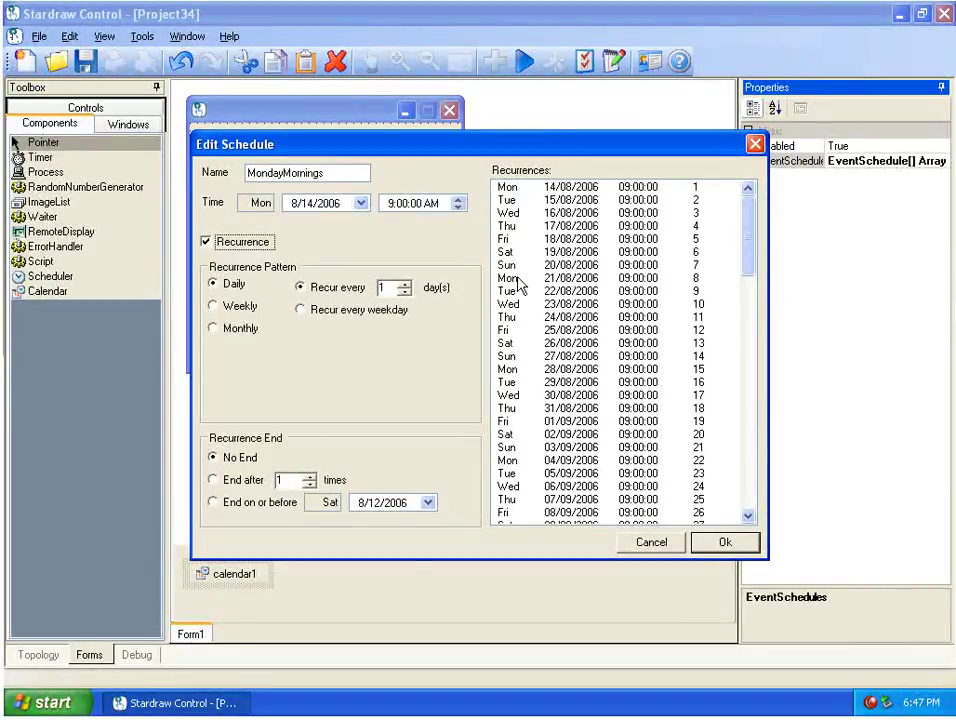
Try daily recurrence at intervals of 2, 3, 4 and 1 days, then the every-weekday option.
left_click(404, 286)
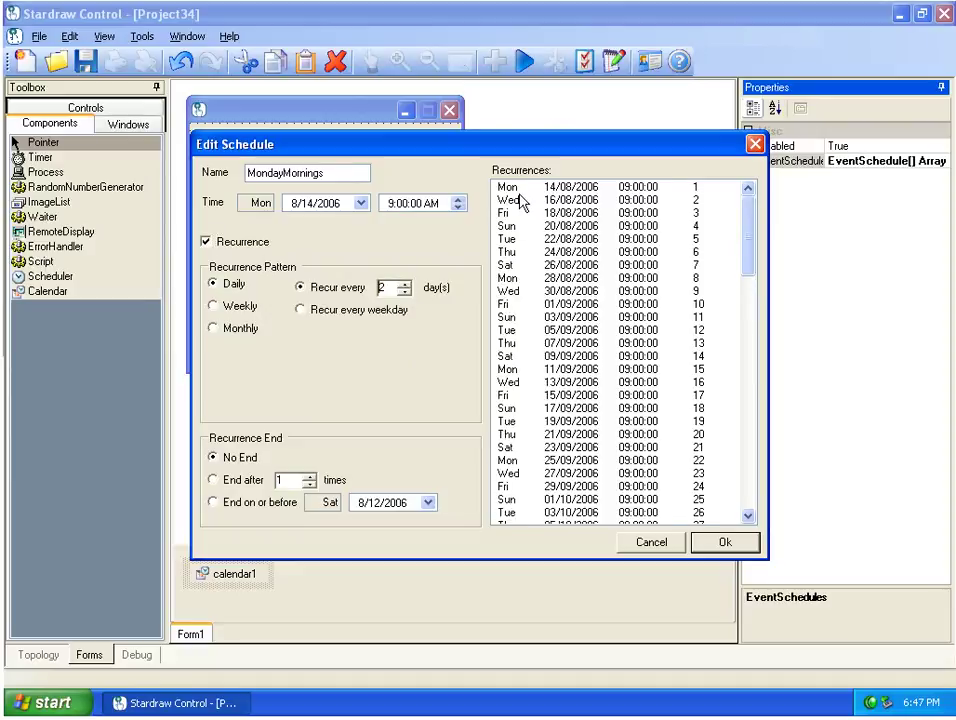
left_click(404, 285)
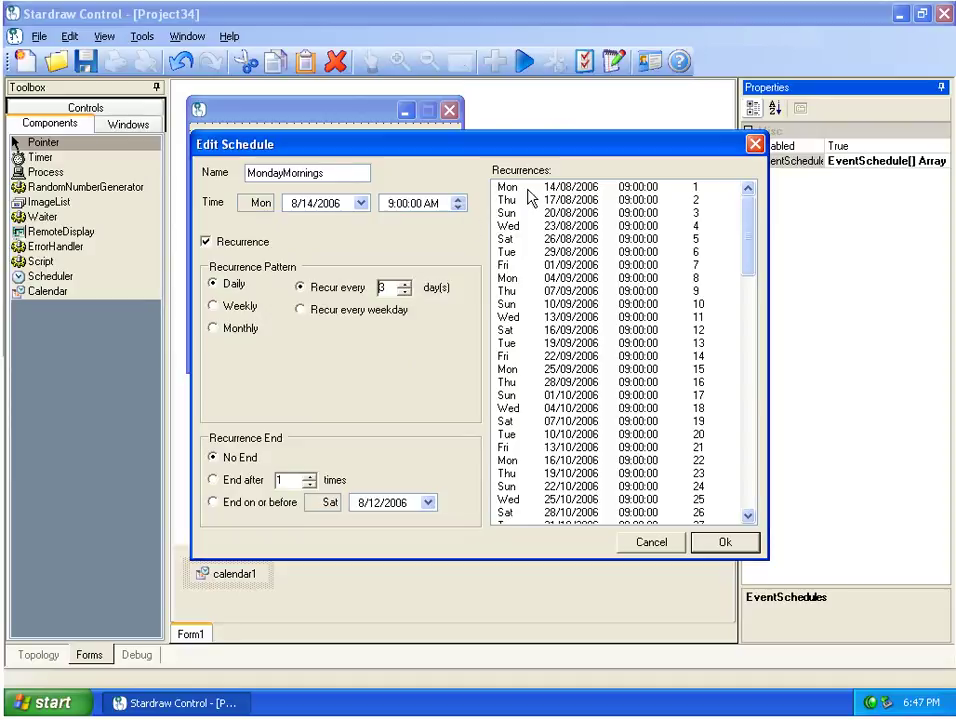
left_click(404, 285)
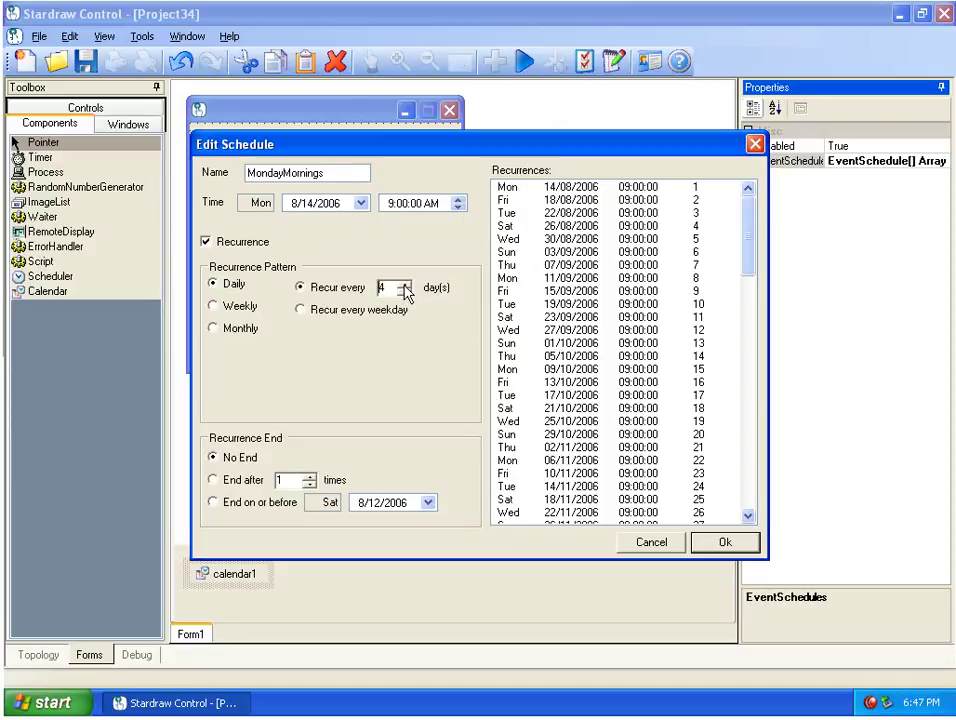
left_click(406, 292)
left_click(406, 292)
left_click(406, 292)
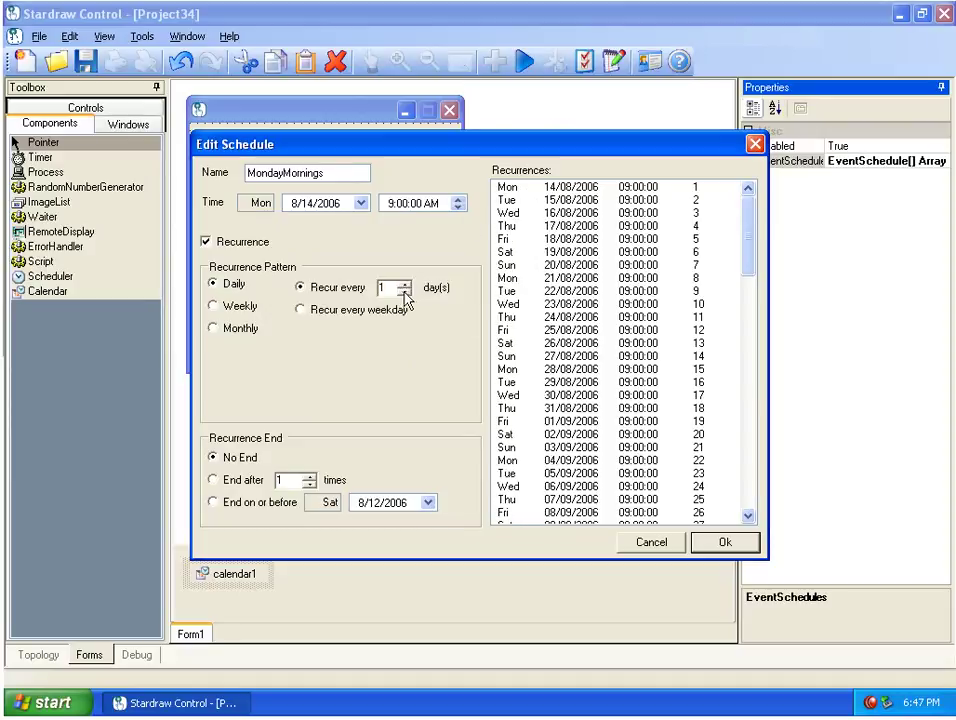
left_click(301, 310)
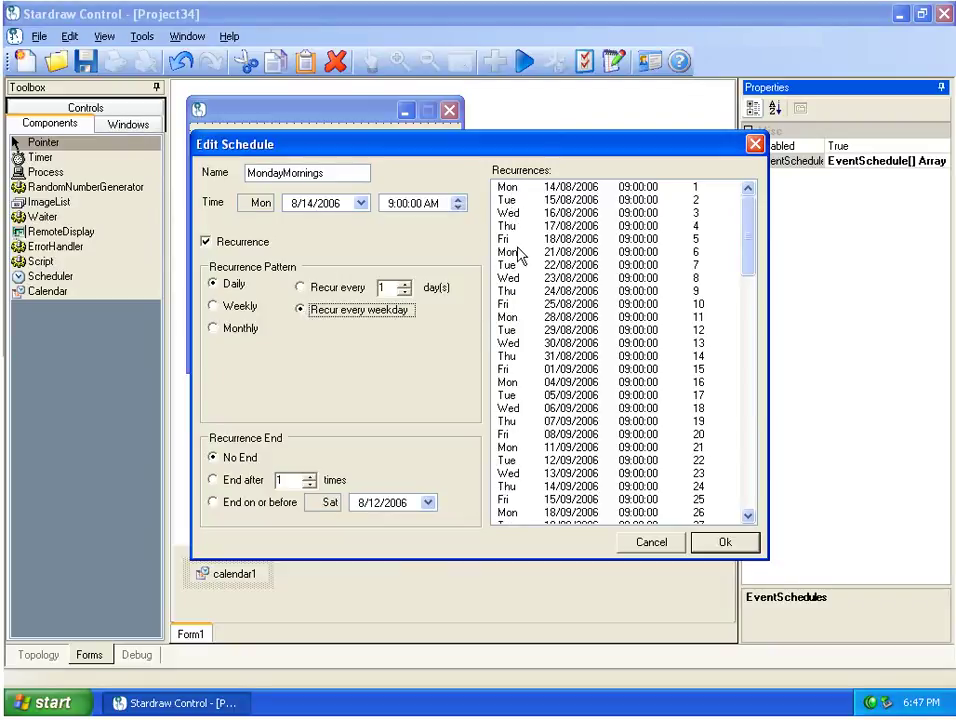
Make the event recur weekly, every 1 week, on Monday only, and inspect entries in the recurrence list.
left_click(226, 310)
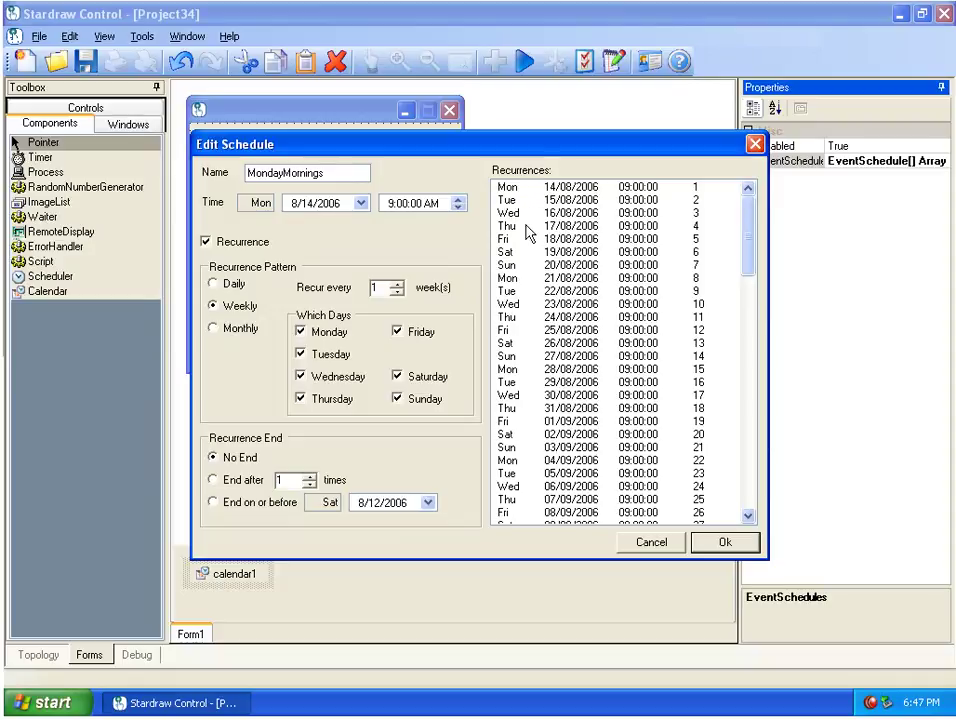
left_click(397, 285)
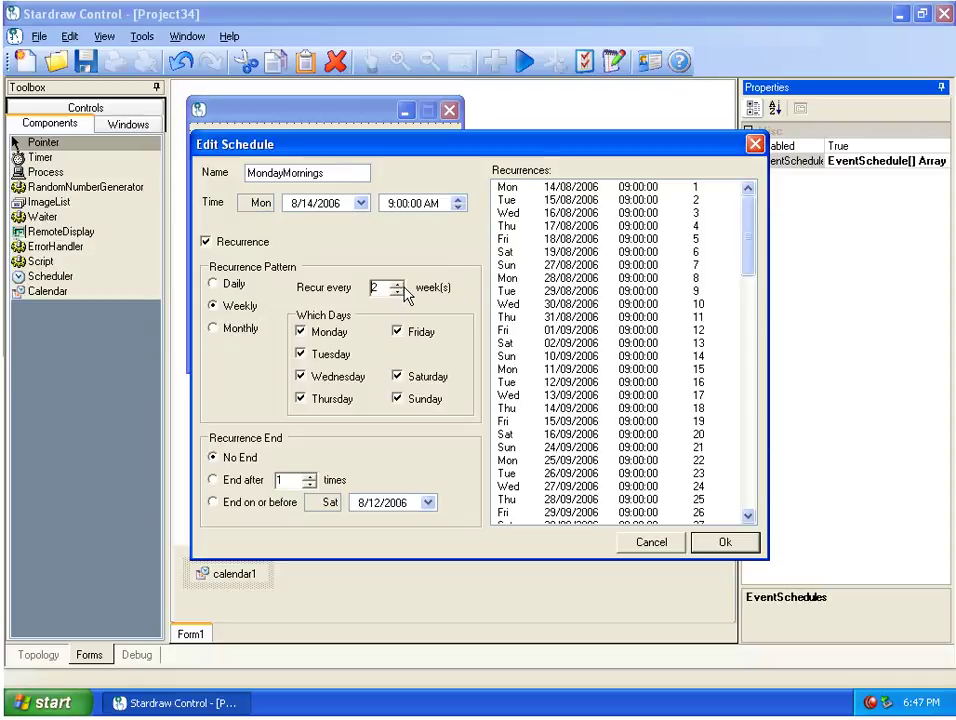
left_click(399, 284)
left_click(399, 292)
left_click(399, 292)
left_click(345, 356)
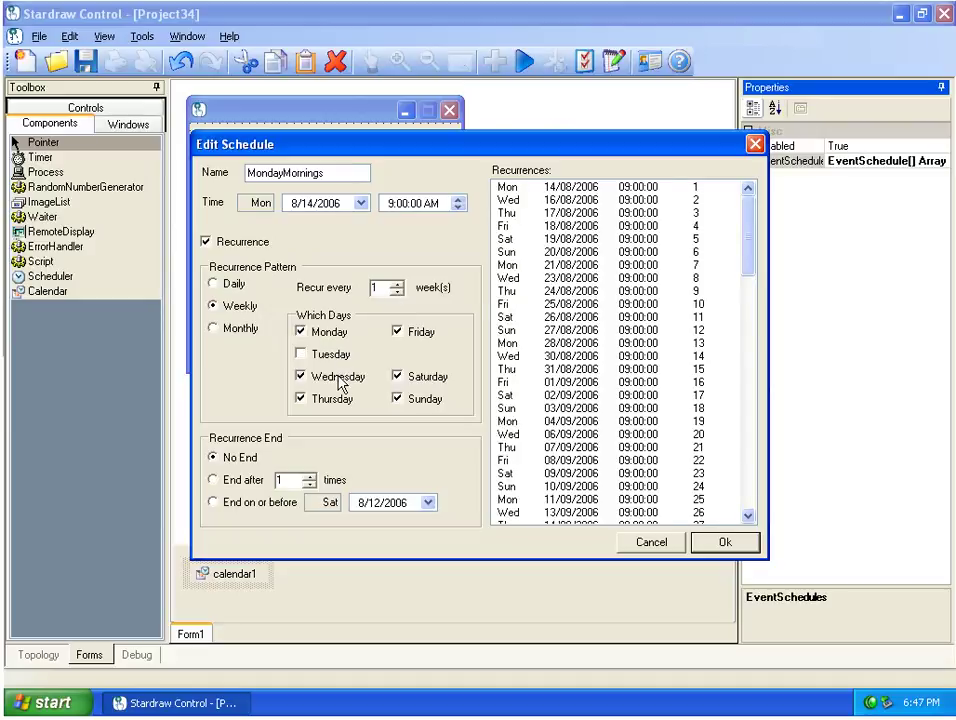
left_click(343, 379)
left_click(380, 399)
left_click(399, 399)
left_click(400, 377)
left_click(400, 332)
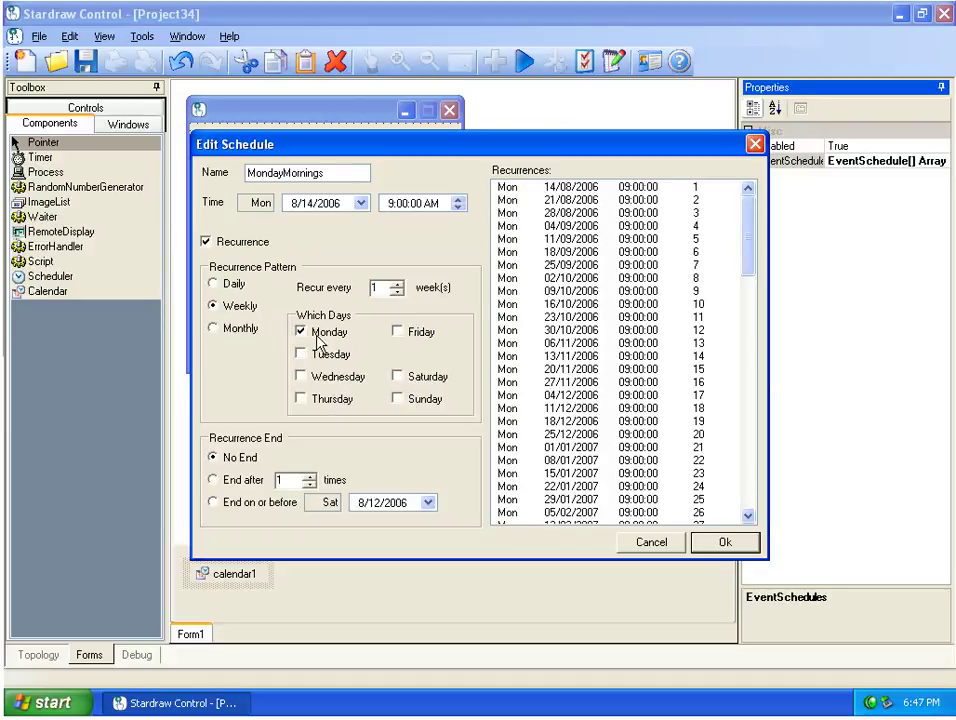
left_click(662, 188)
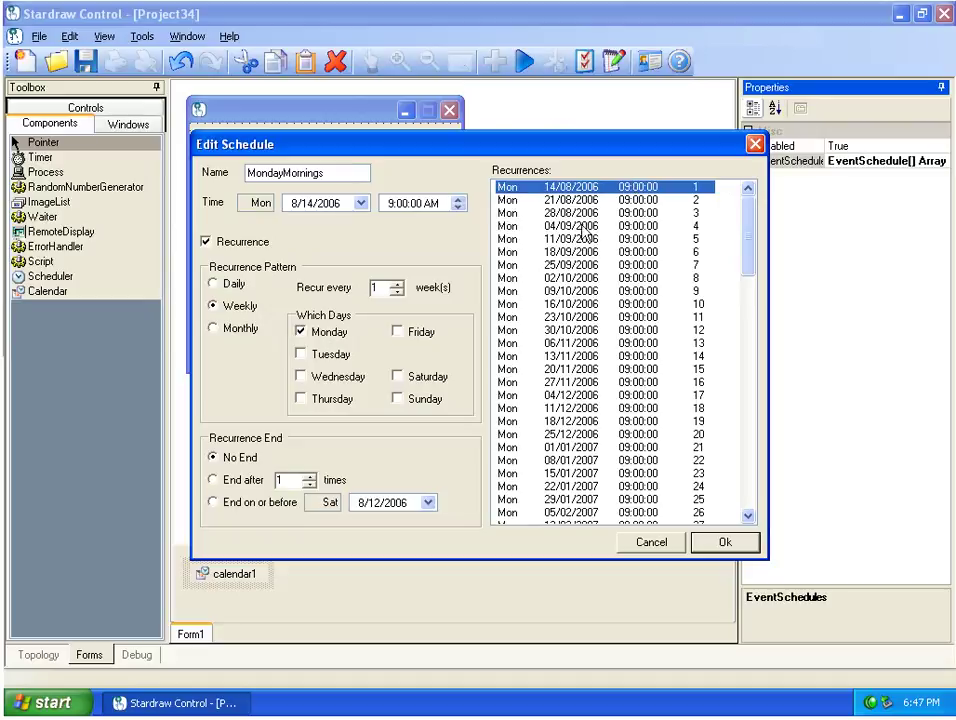
left_click(645, 226)
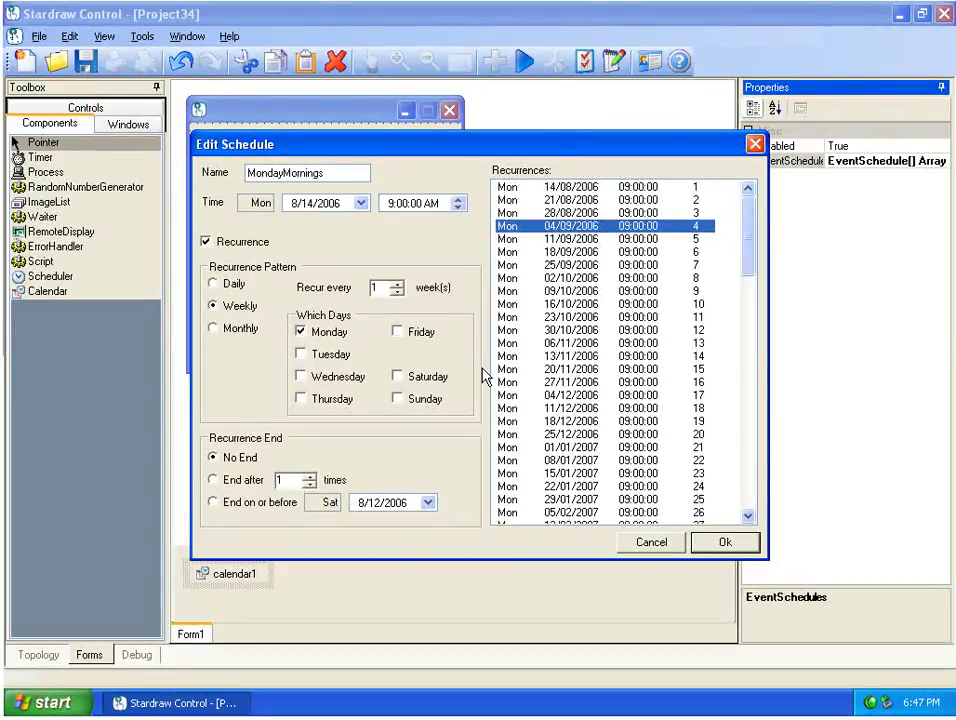
Try monthly recurrence on the 1st with a 2-month interval, restore the interval to 1, and browse the day-of-month choices.
left_click(238, 327)
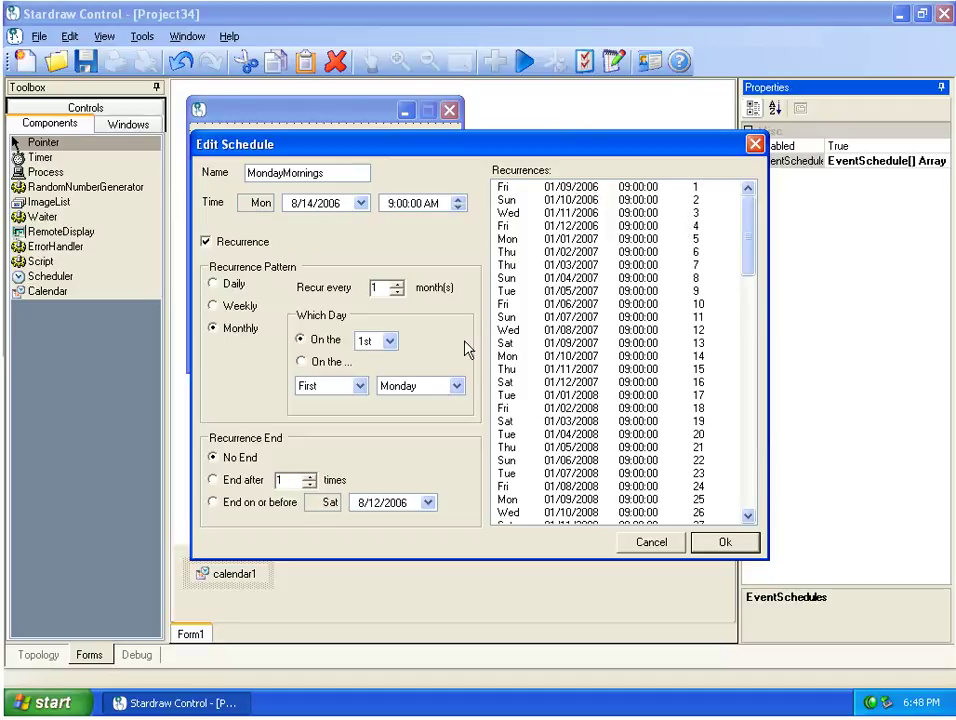
left_click(397, 283)
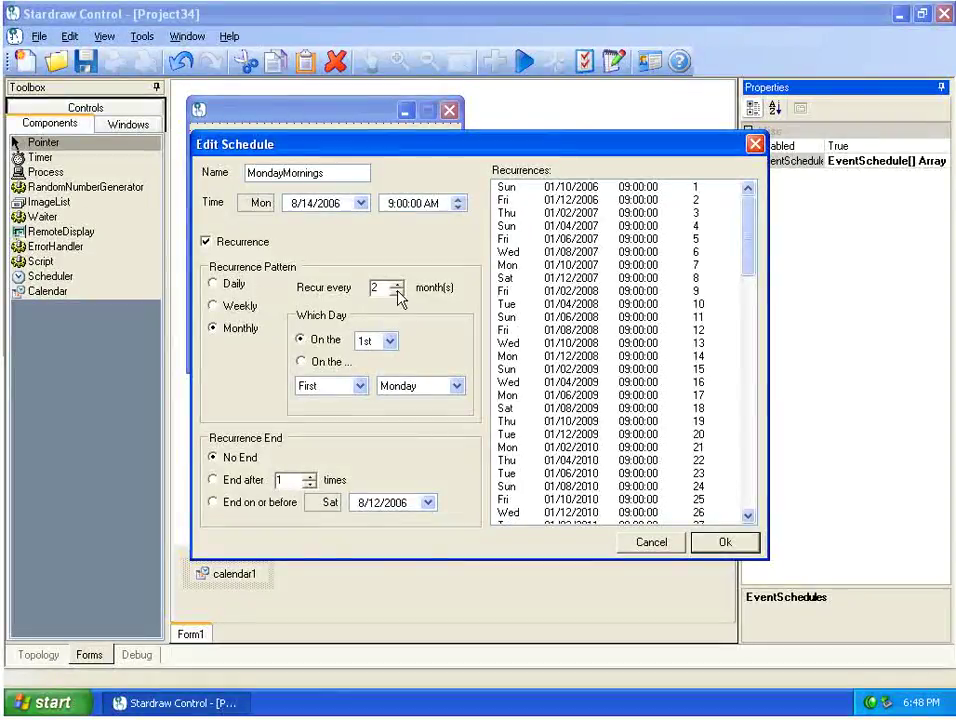
left_click(397, 293)
left_click(392, 343)
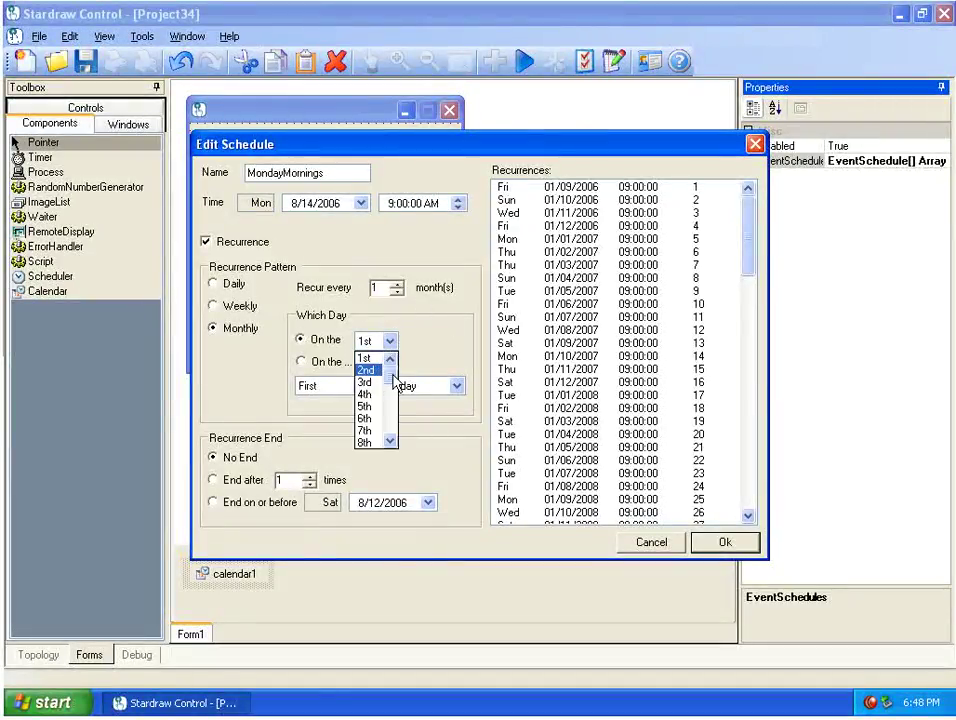
mouse_move(391, 370)
left_mouse_down()
mouse_move(393, 424)
mouse_move(392, 350)
left_mouse_up()
left_click(392, 348)
Try monthly recurrence on the last weekend day, and return the event to the weekly pattern.
left_click(322, 362)
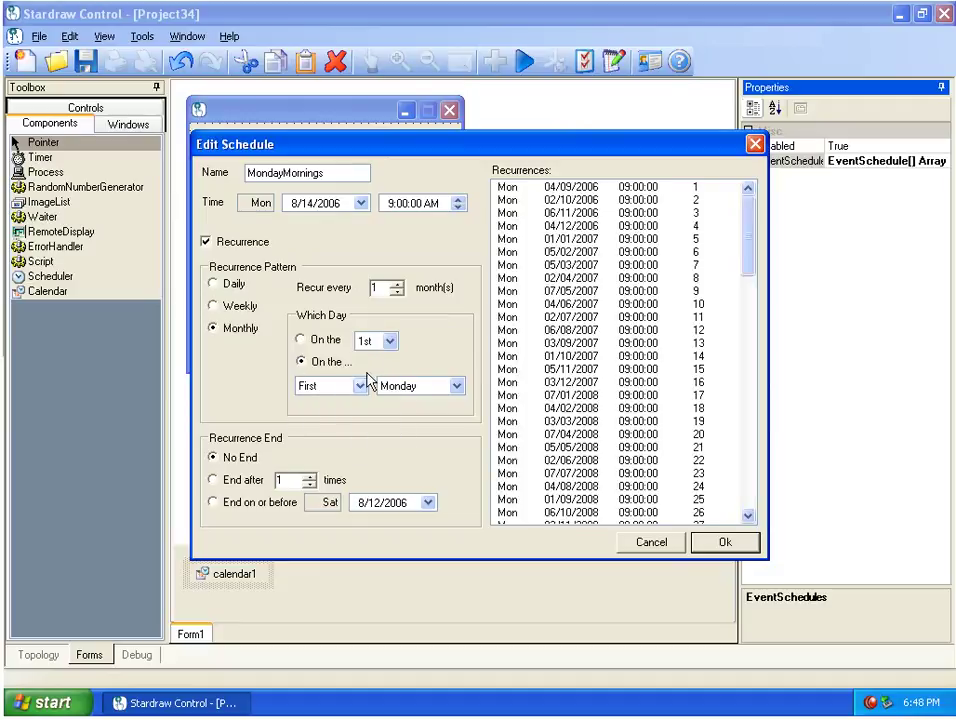
left_click(360, 389)
left_click(362, 389)
left_click(455, 387)
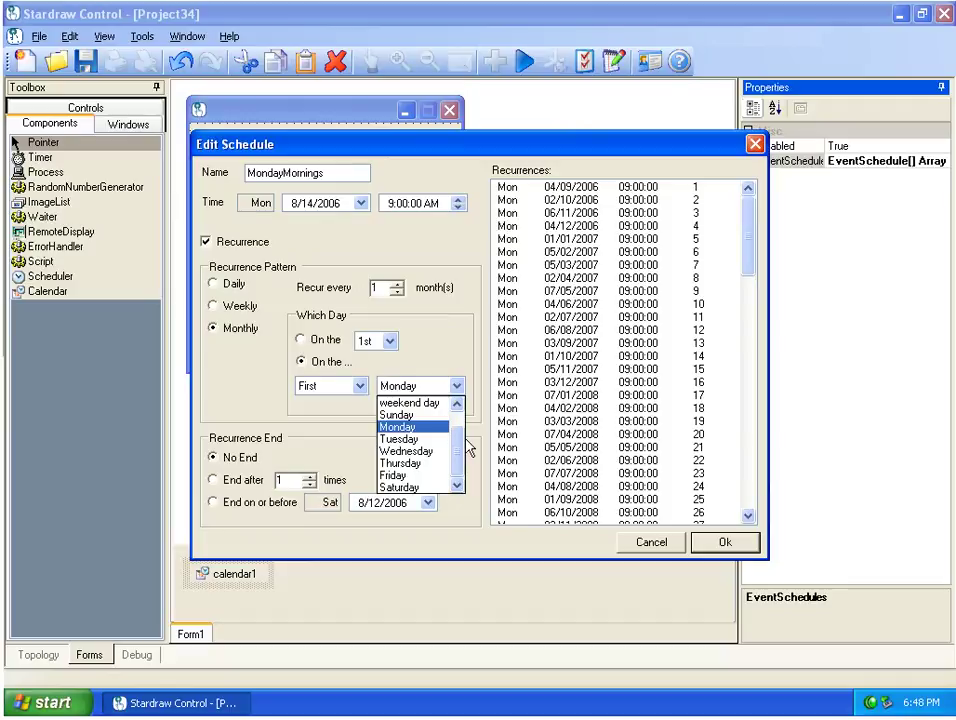
scroll(457, 459, "up", 1)
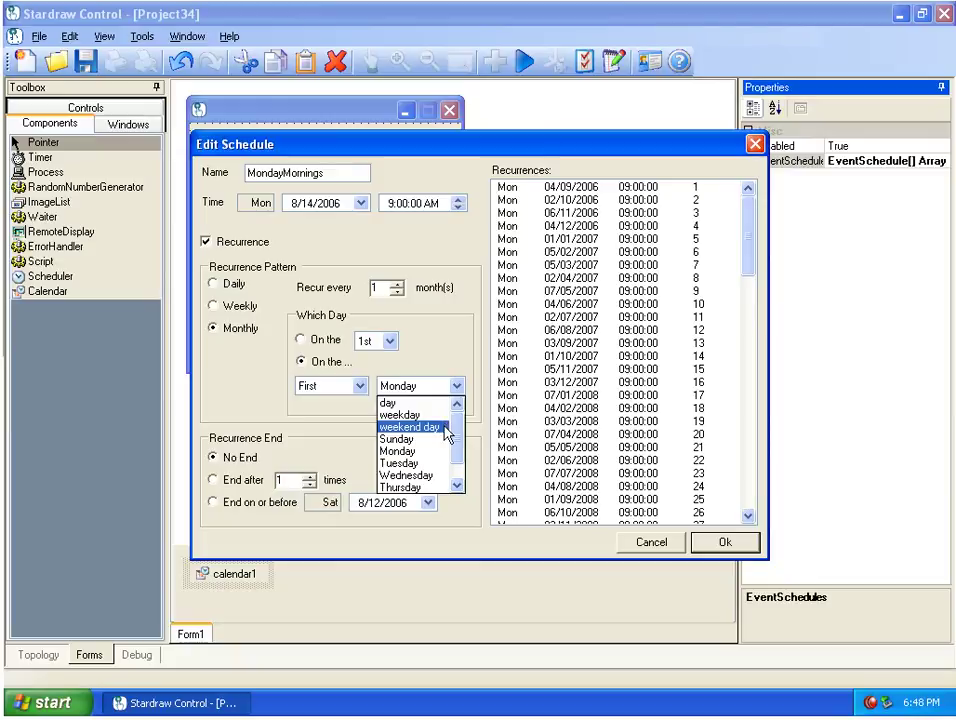
left_click(455, 388)
left_click(326, 386)
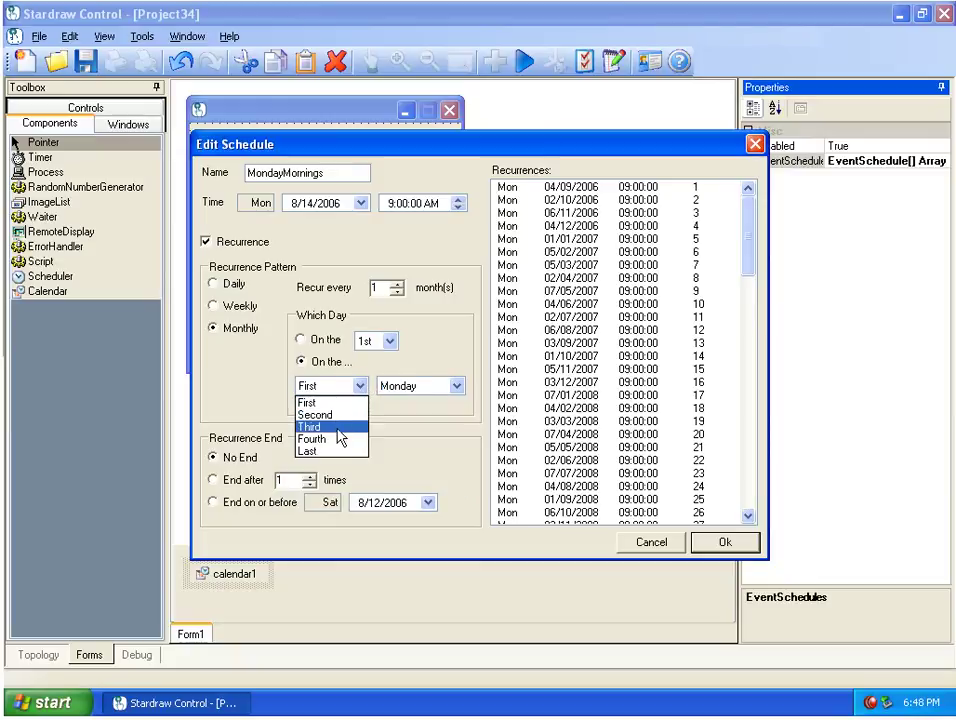
left_click(358, 450)
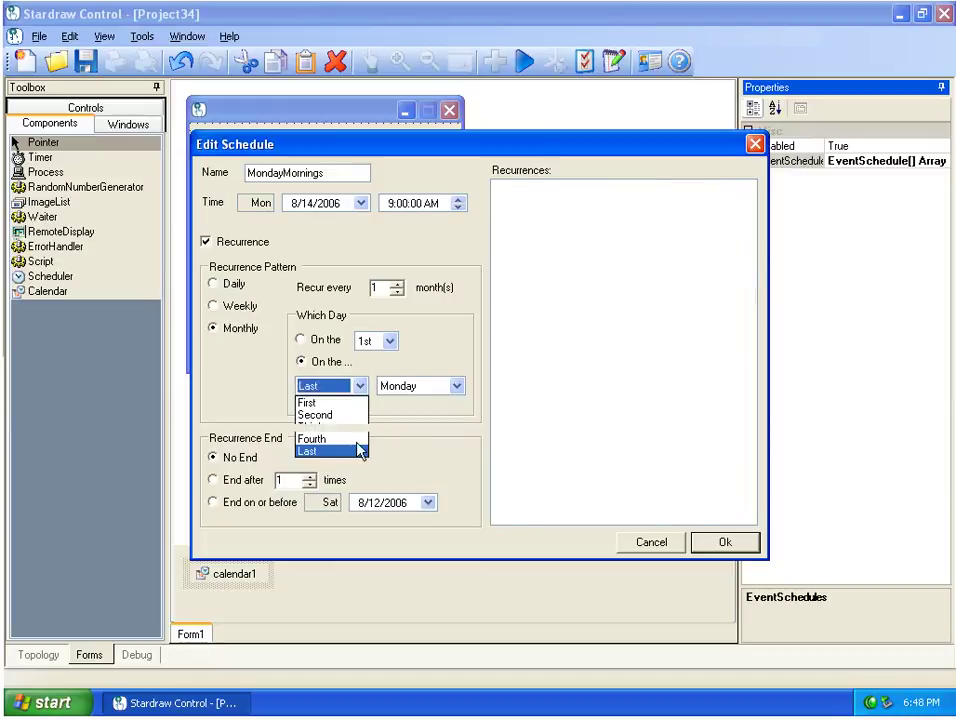
left_click(458, 386)
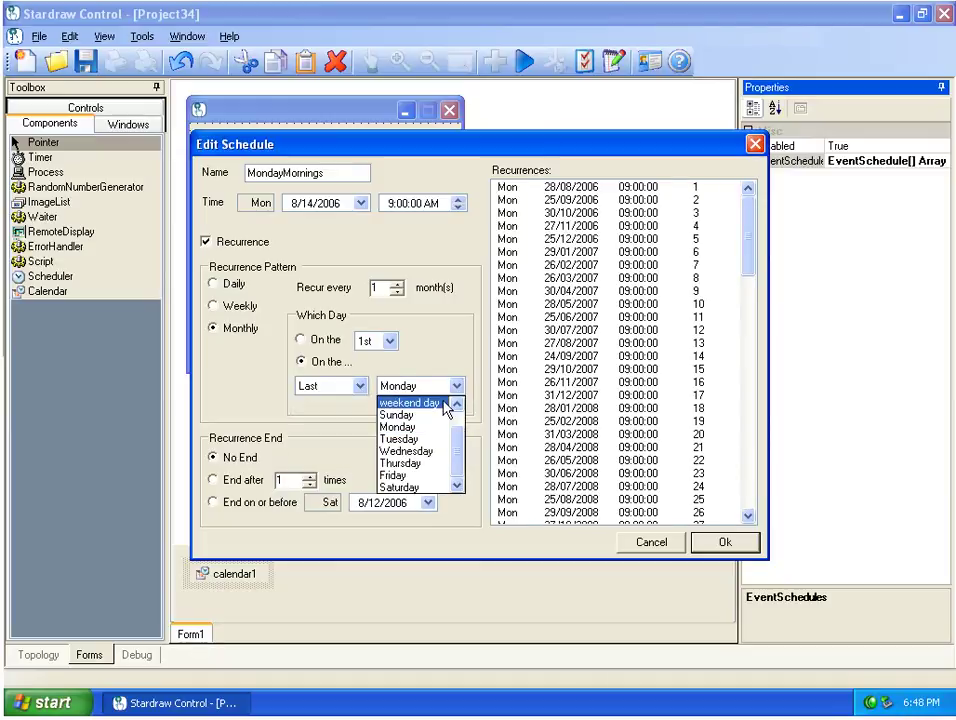
left_click(447, 404)
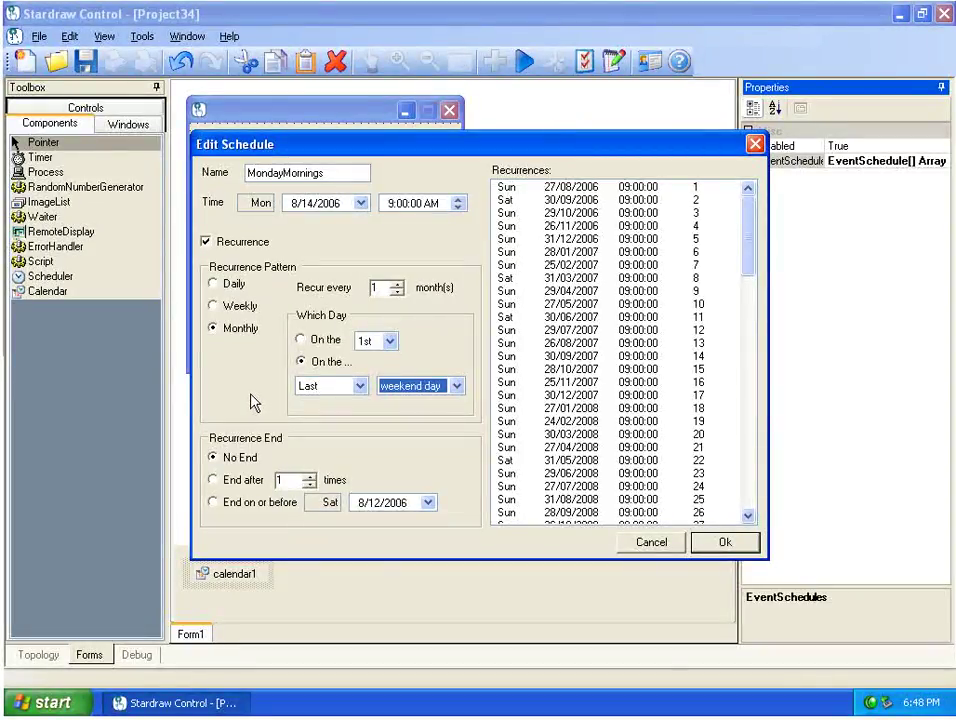
left_click(230, 307)
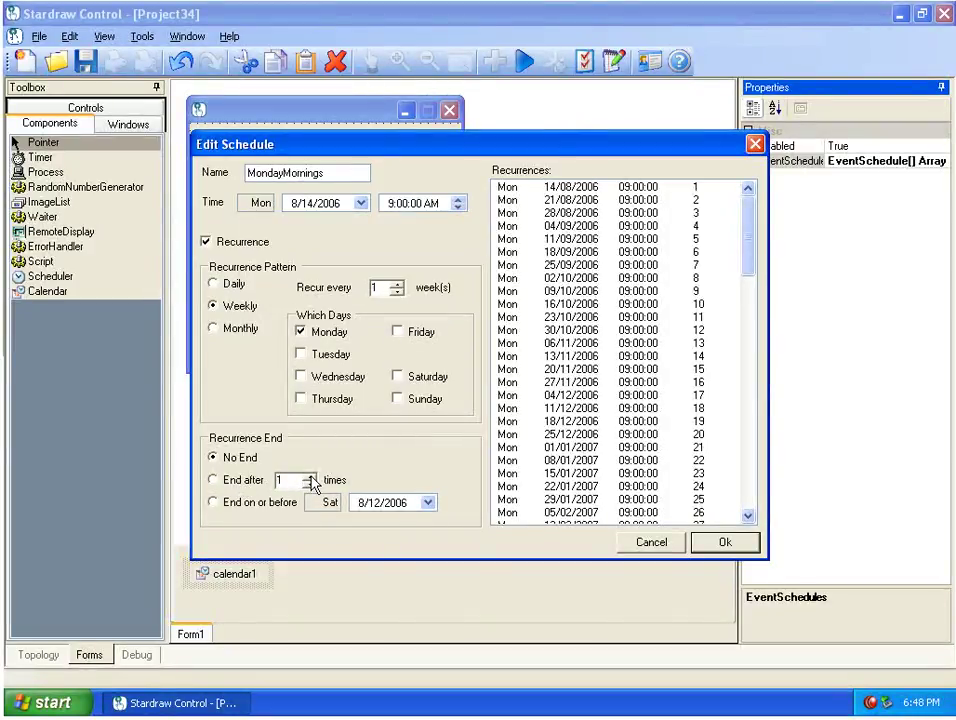
Try ending the MondayMornings recurrence after 5 times.
left_click(212, 480)
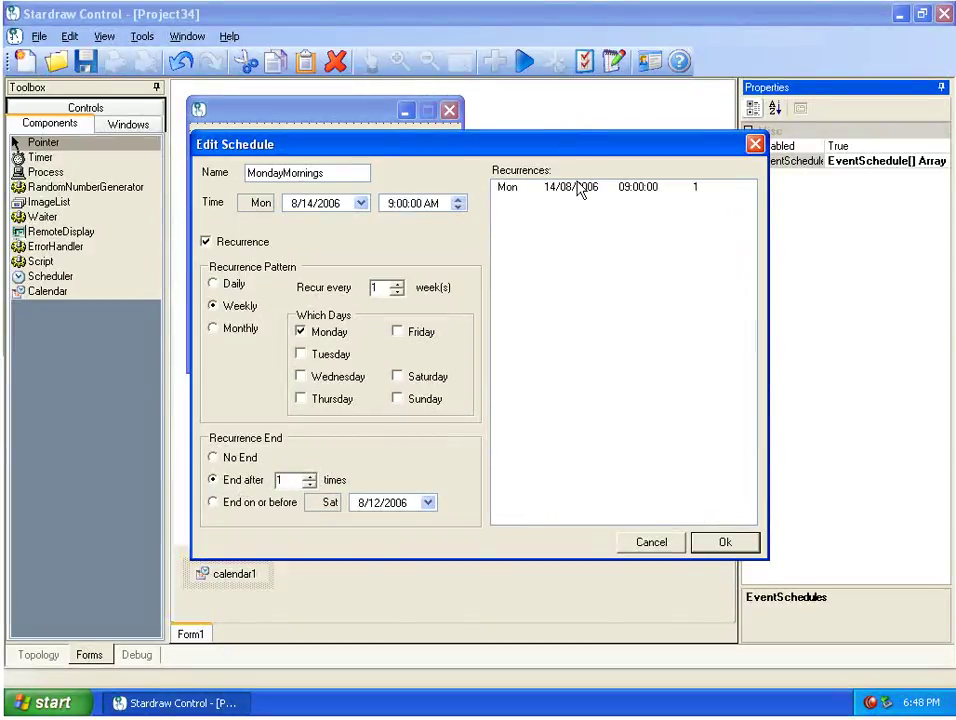
left_click(310, 477)
left_click(310, 477)
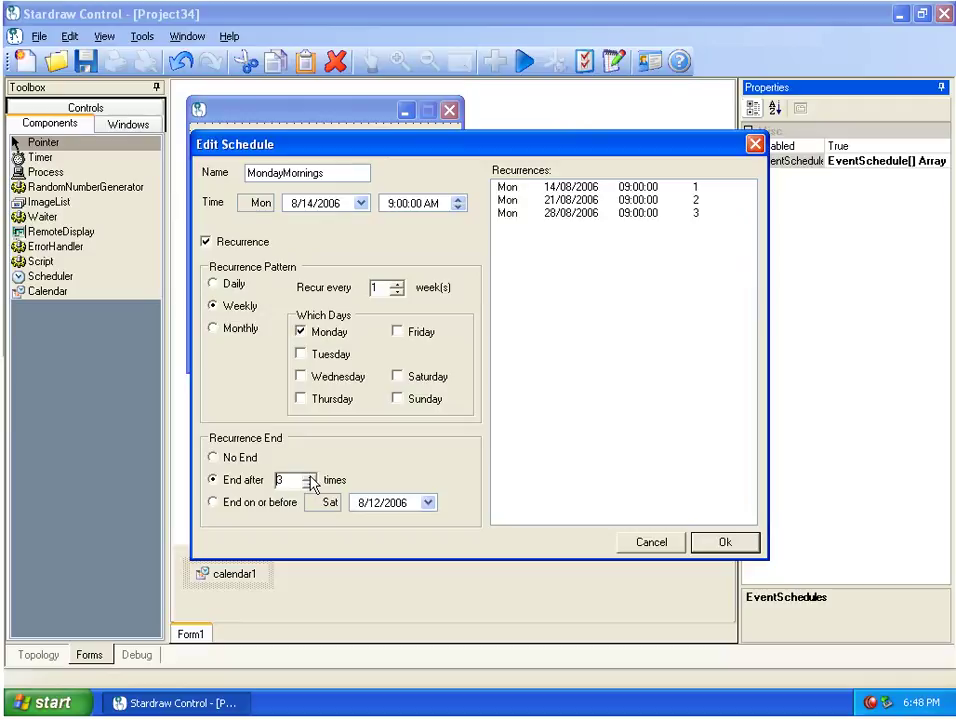
left_click(310, 477)
left_click(310, 477)
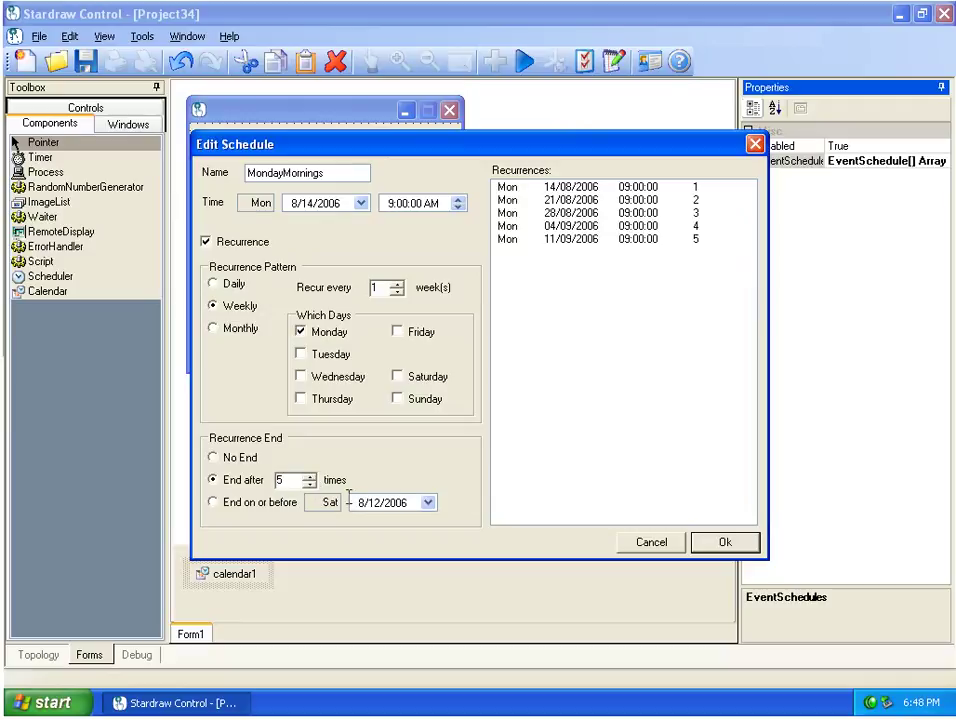
Try ending the recurrence on or before 12/31/2006 and inspect the last entry in the recurrence list.
left_click(232, 503)
left_click(428, 502)
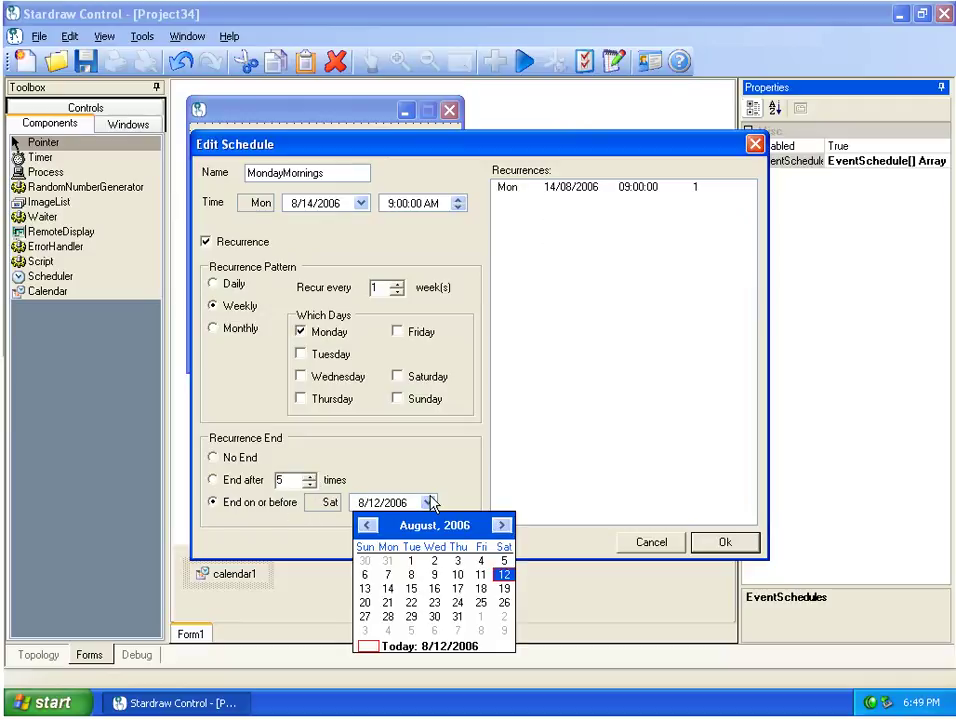
left_click(501, 525)
left_click(501, 525)
left_click(501, 525)
left_click(501, 525)
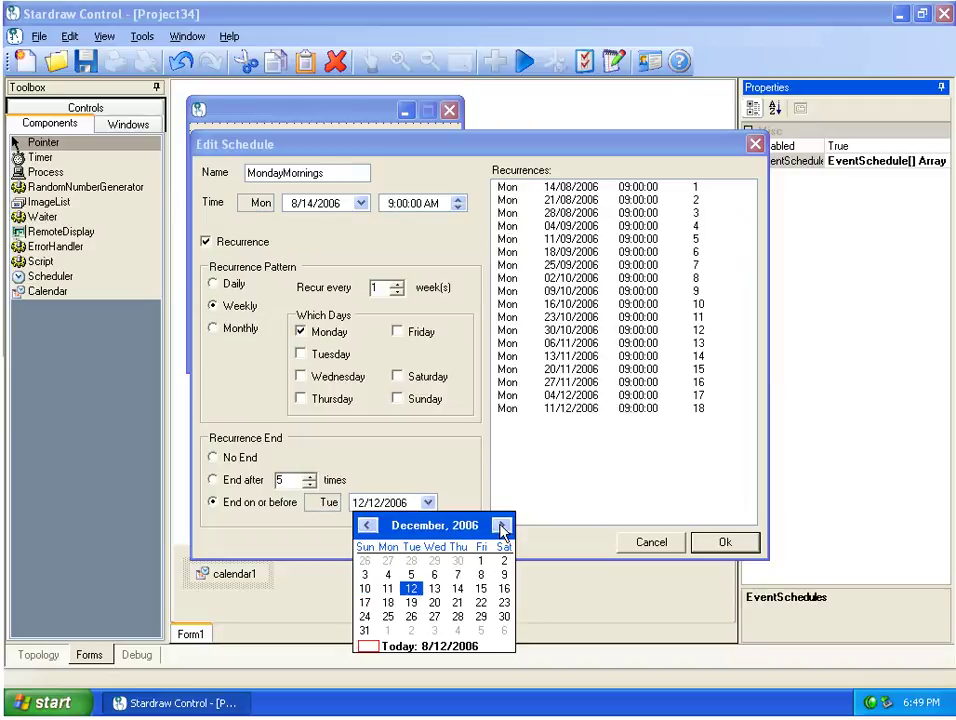
left_click(364, 630)
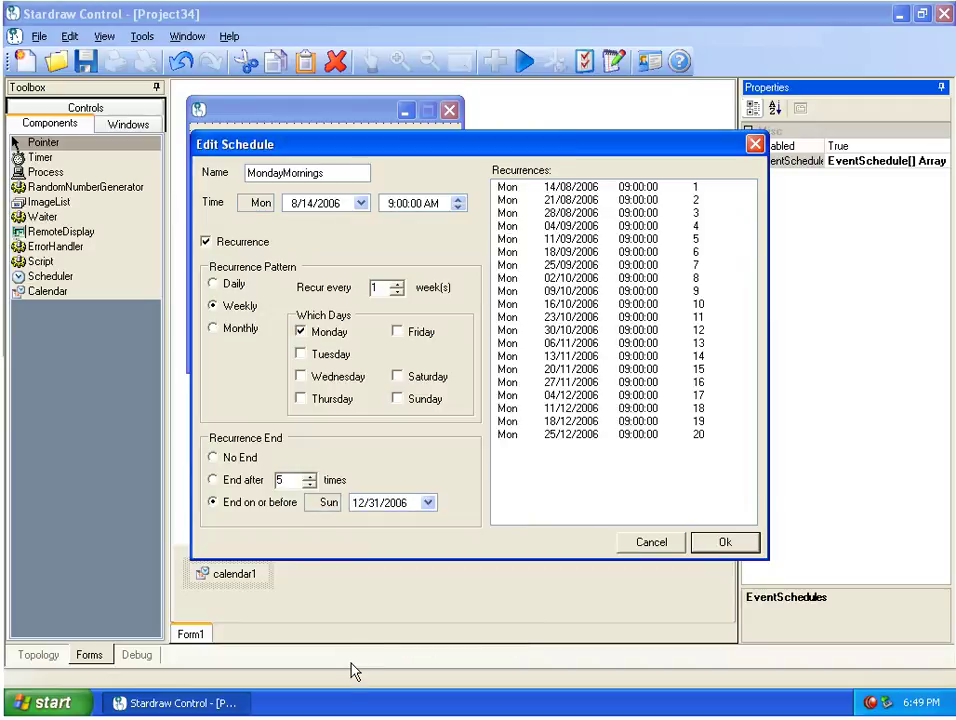
left_click(603, 435)
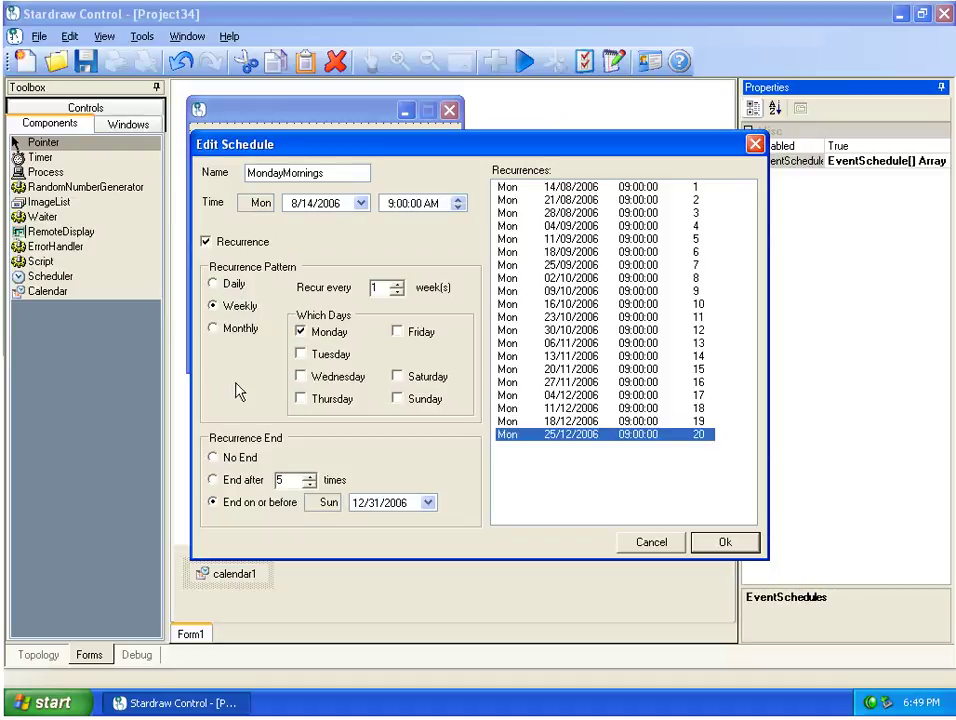
Set the MondayMornings recurrence to No End and accept the event.
left_click(224, 458)
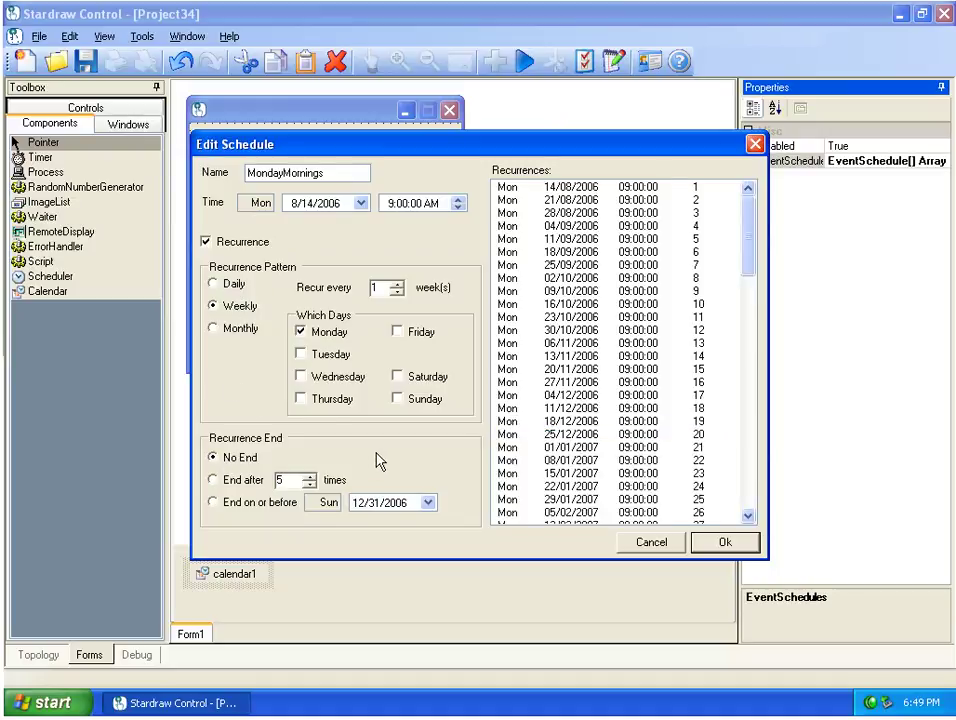
left_click(725, 542)
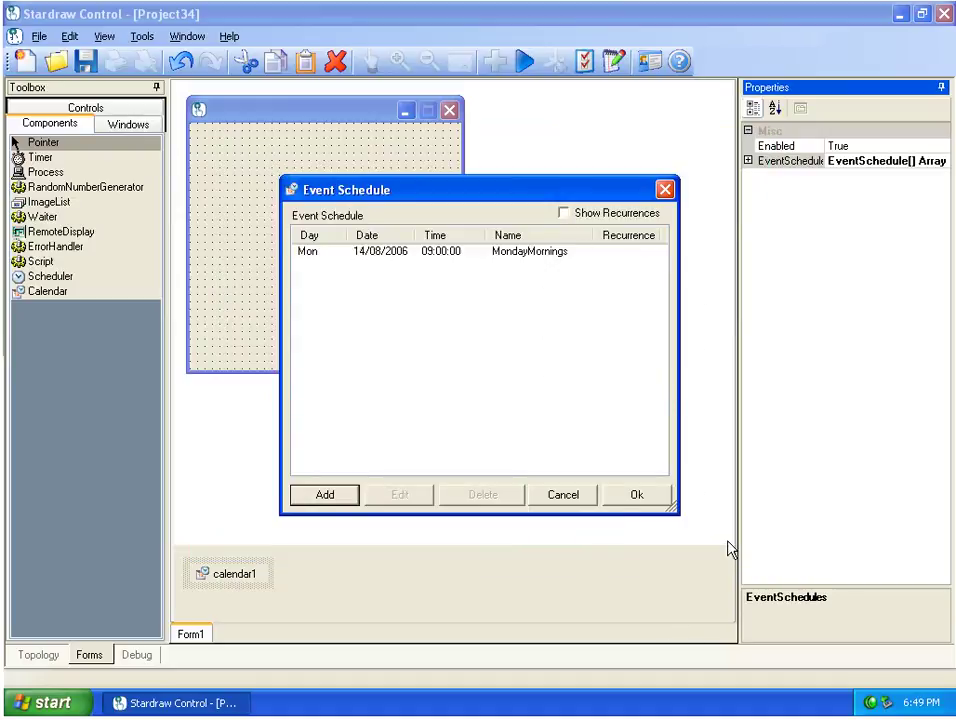
Add an event named WeekdayMornings starting Monday 8/14/2006 at 9:00 AM that recurs every weekday.
left_click(328, 498)
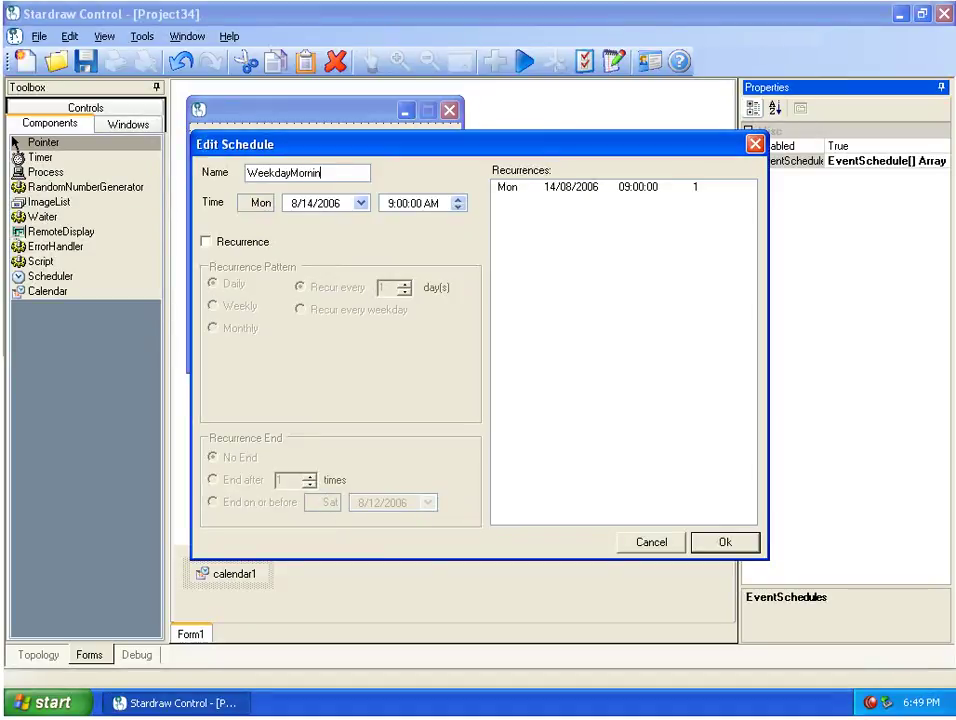
type("gs")
left_click(361, 204)
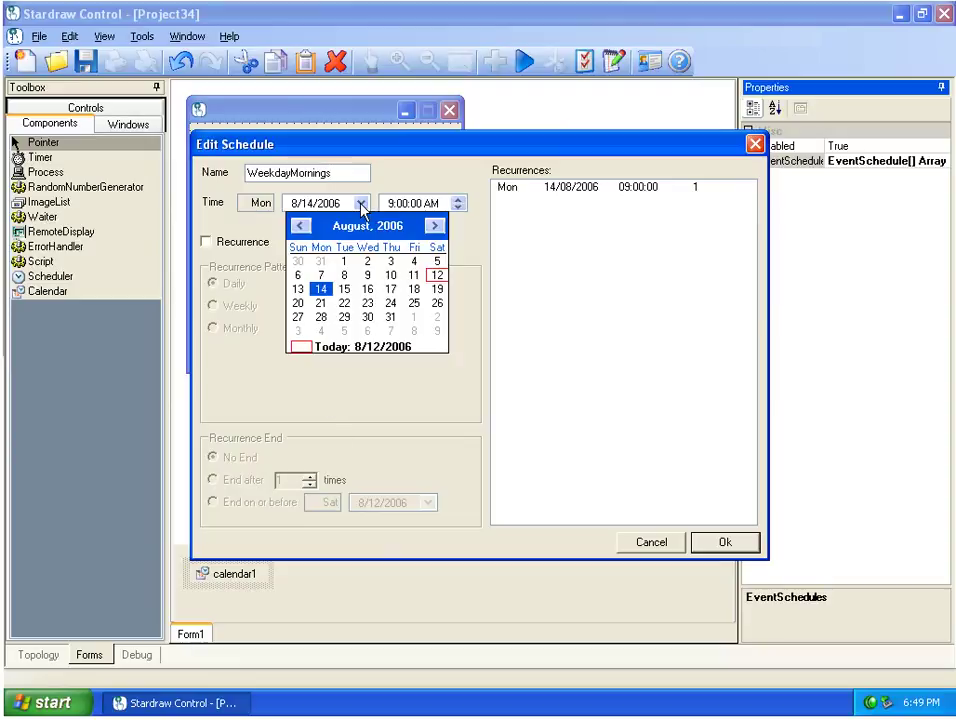
left_click(320, 291)
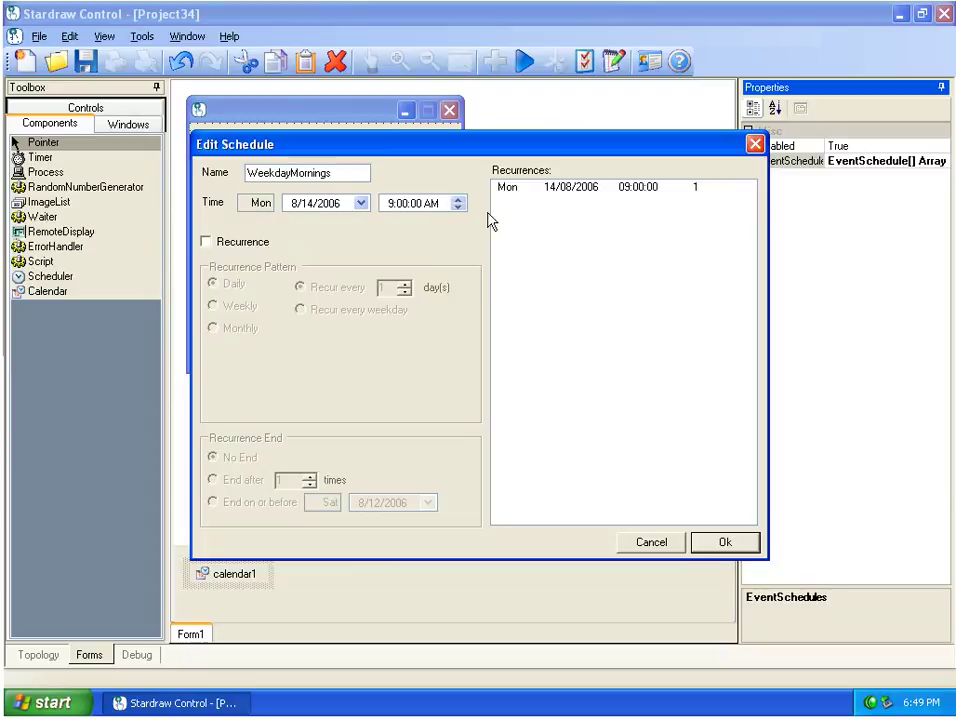
left_click(238, 242)
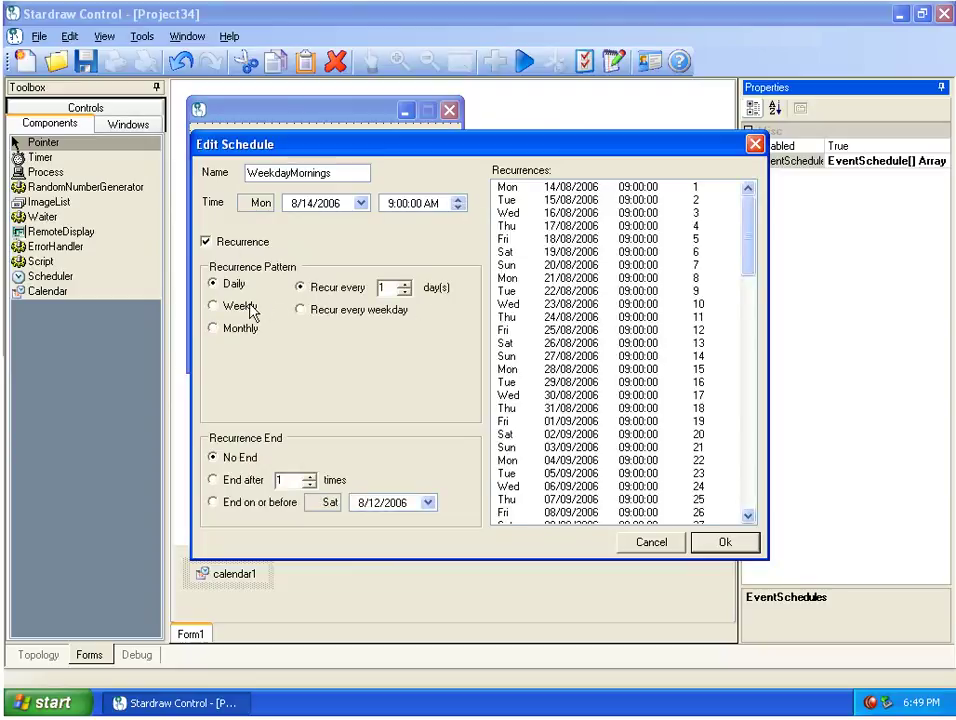
left_click(331, 310)
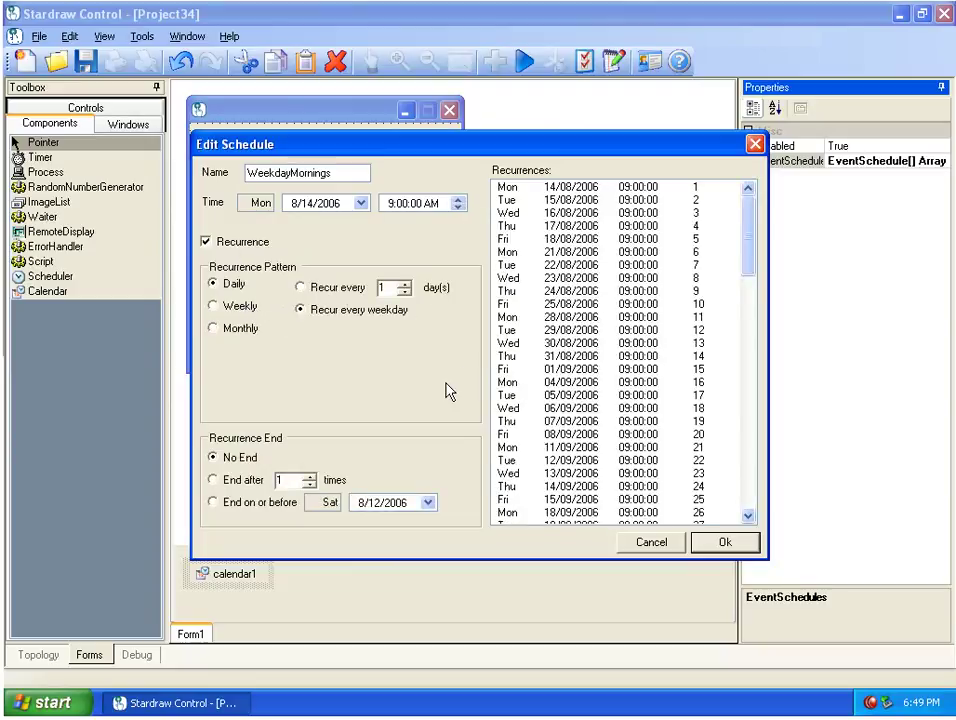
left_click(726, 542)
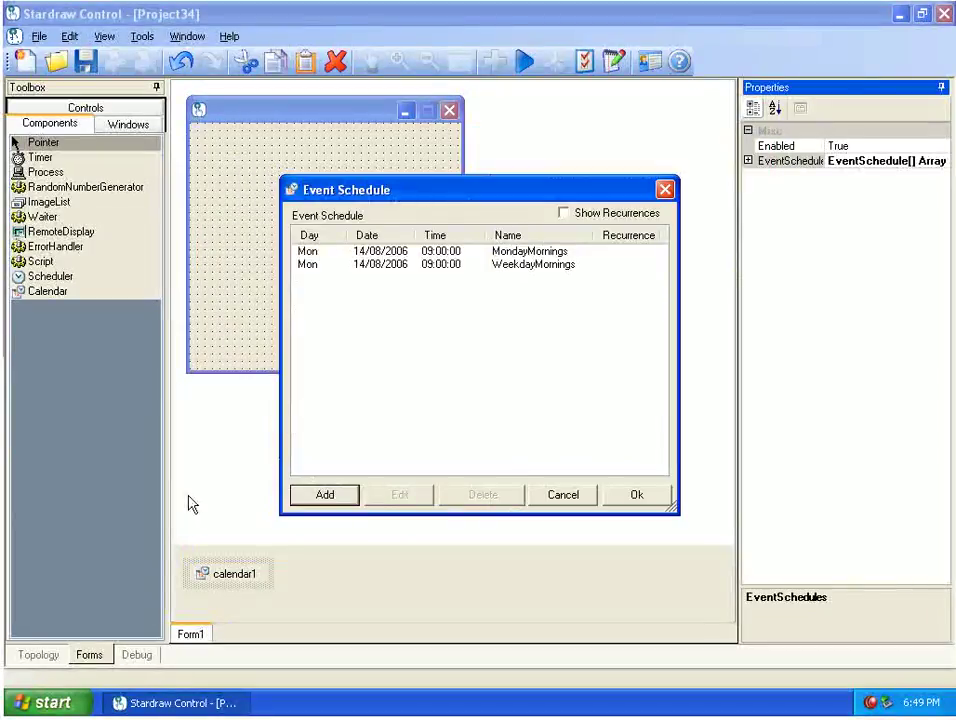
Add an event named FirstoftheMonth at 9:00 AM that recurs every month on the 1st.
left_click(328, 497)
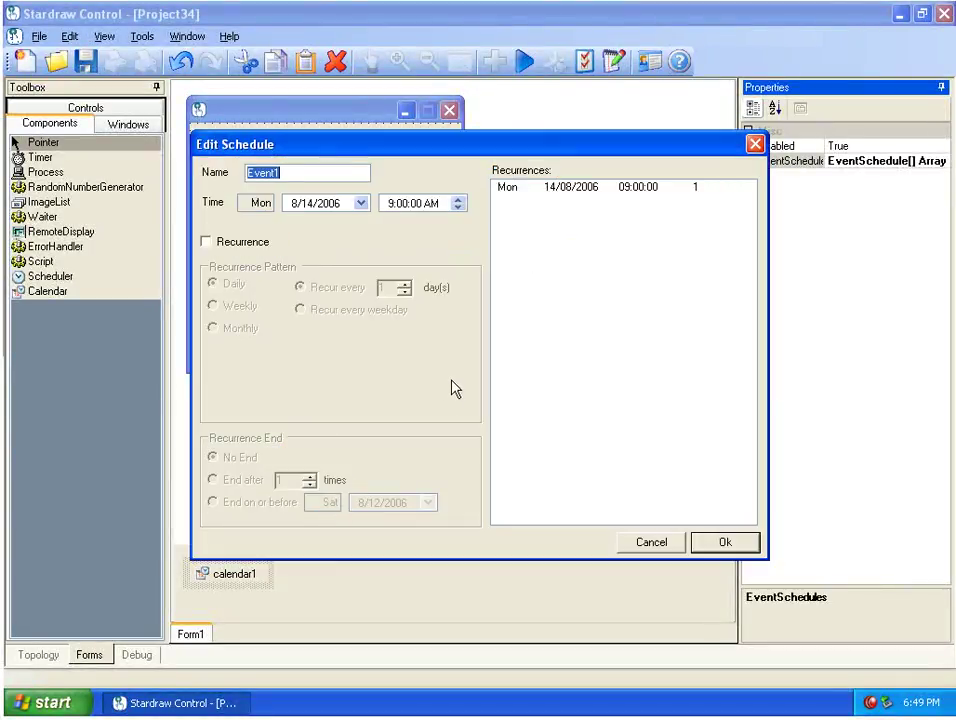
type("FirstoftheMo")
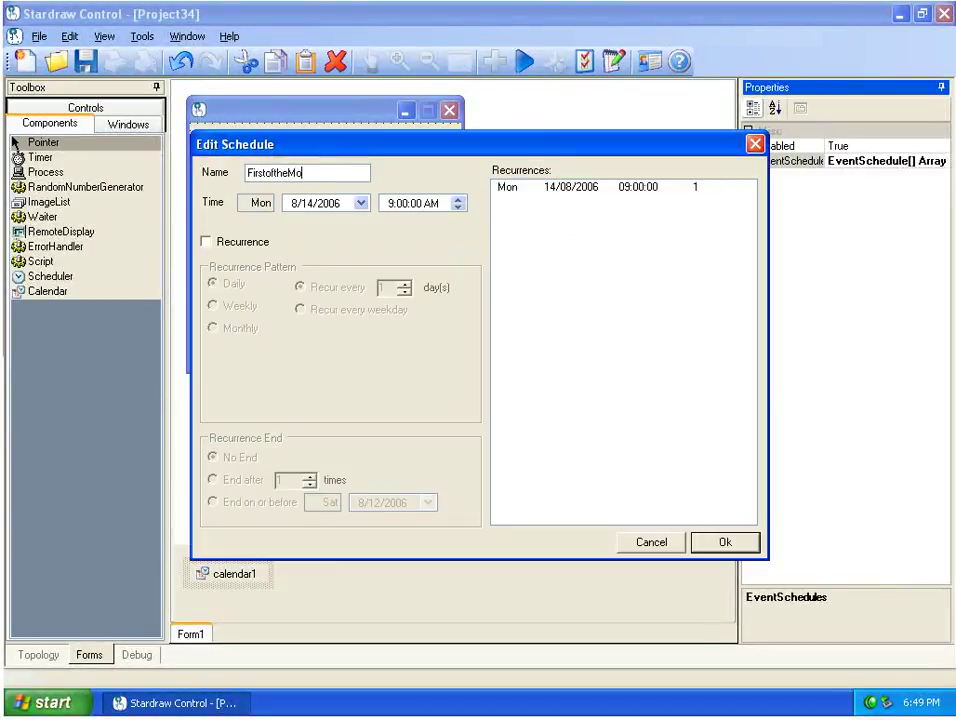
type("nth")
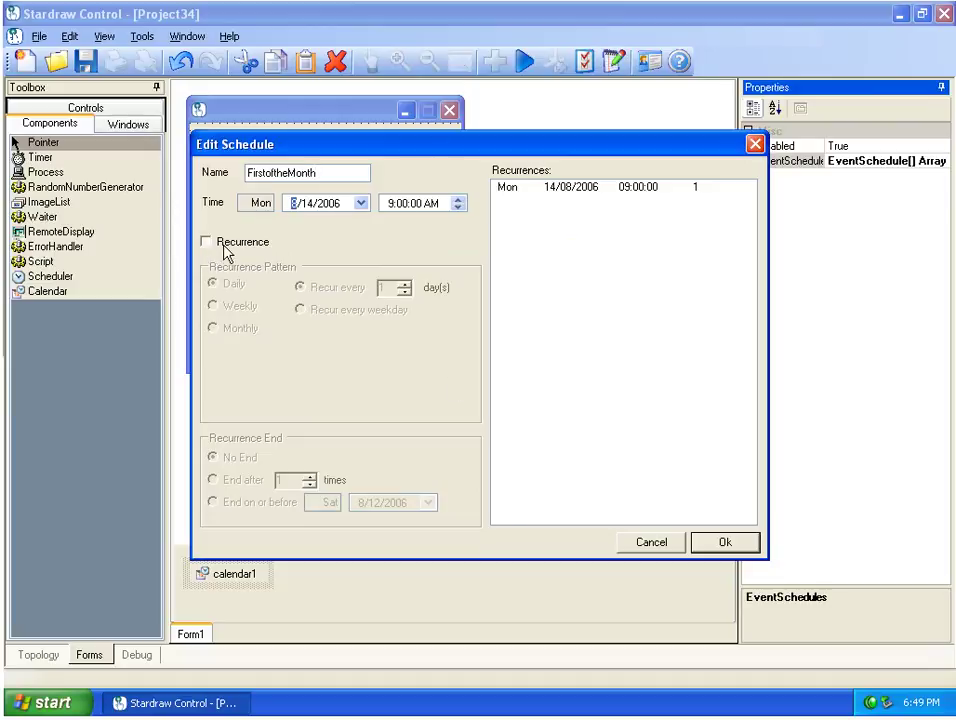
left_click(207, 242)
left_click(236, 328)
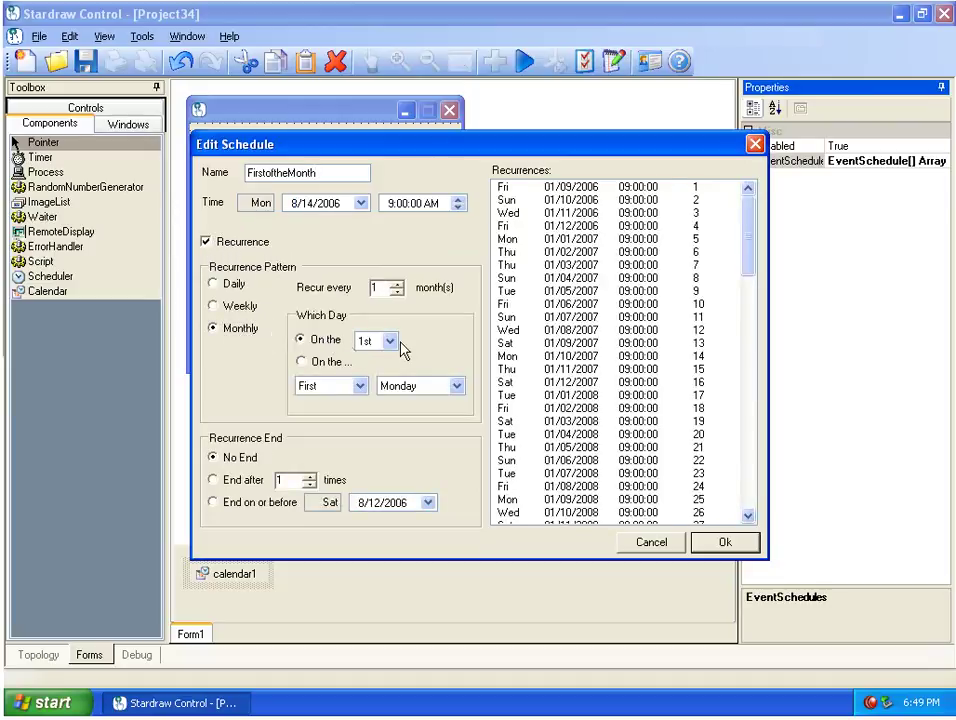
left_click(726, 544)
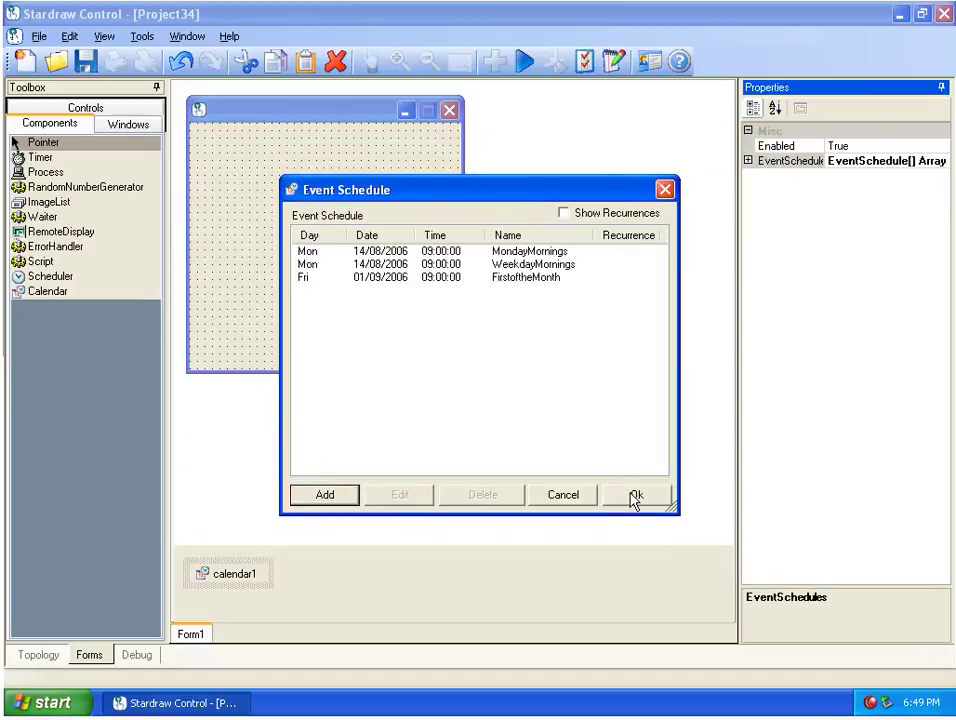
Show the recurrences of all events in the event schedule, review them, and accept the schedule.
left_click(565, 213)
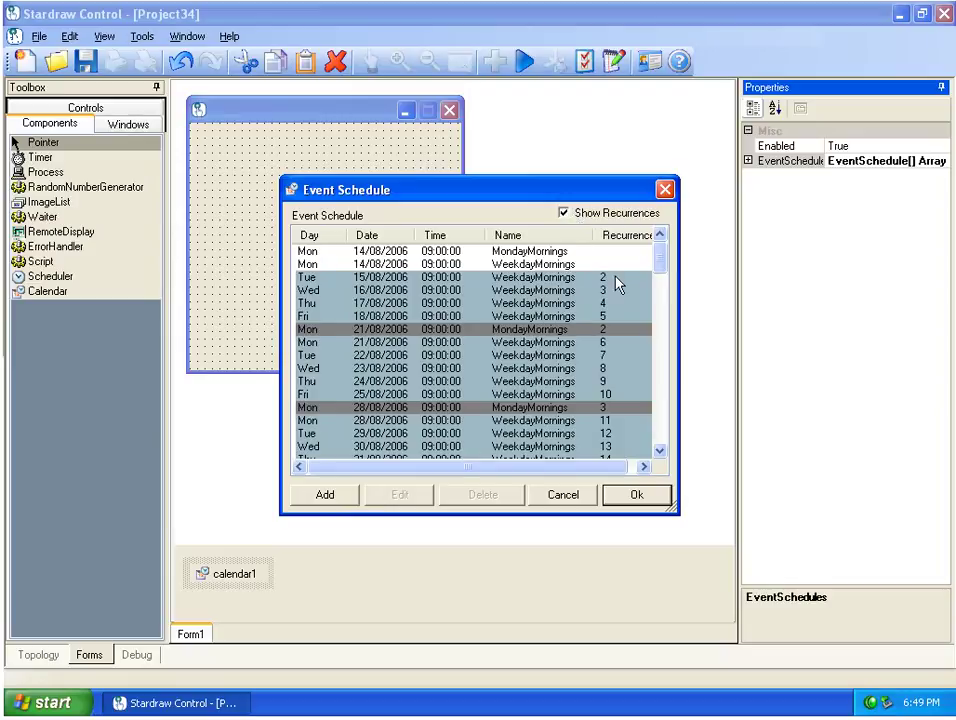
mouse_move(664, 260)
left_mouse_down()
mouse_move(662, 282)
mouse_move(663, 258)
left_mouse_up()
left_click(650, 498)
Enlarge Form1 to 376 by 336 and add a ListBox near its upper-left corner, stretched to fill most of the form.
left_click(412, 337)
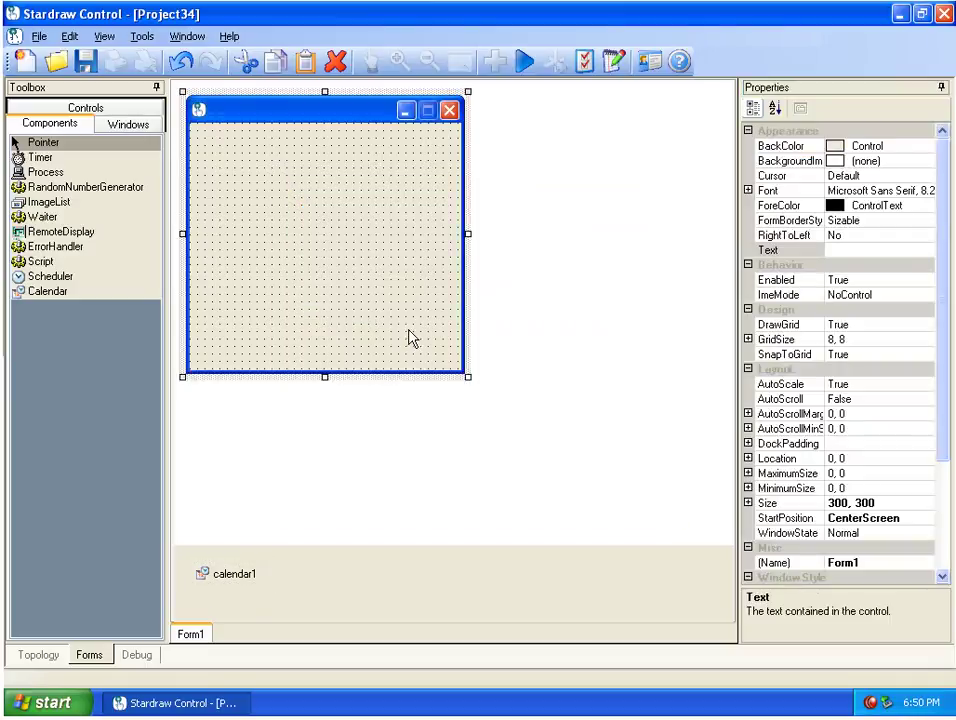
left_click_drag(470, 380, 543, 414)
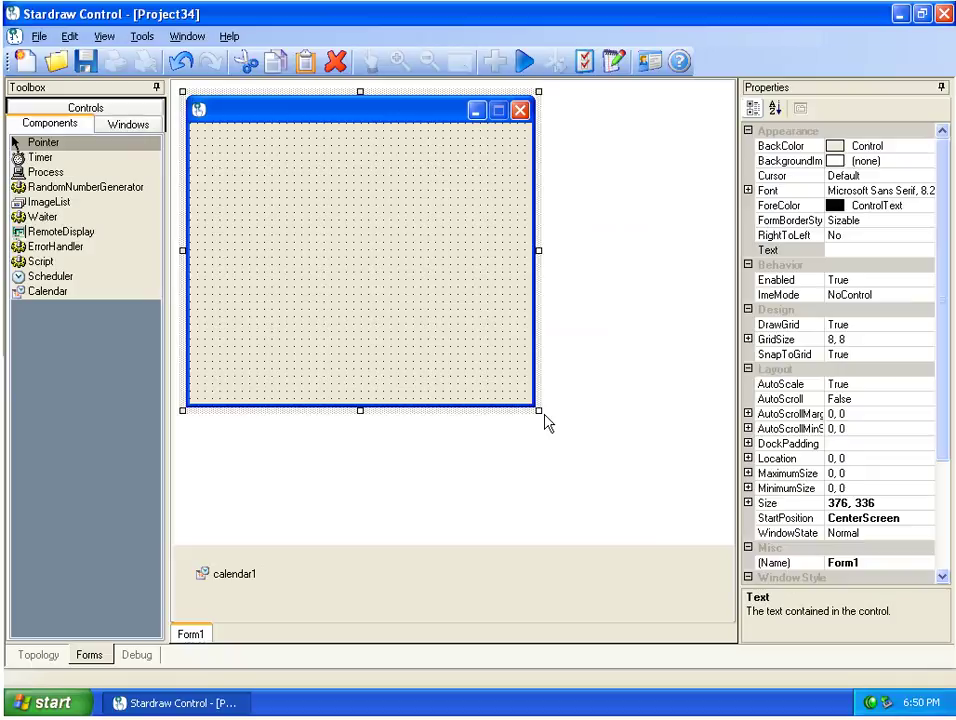
left_click(134, 126)
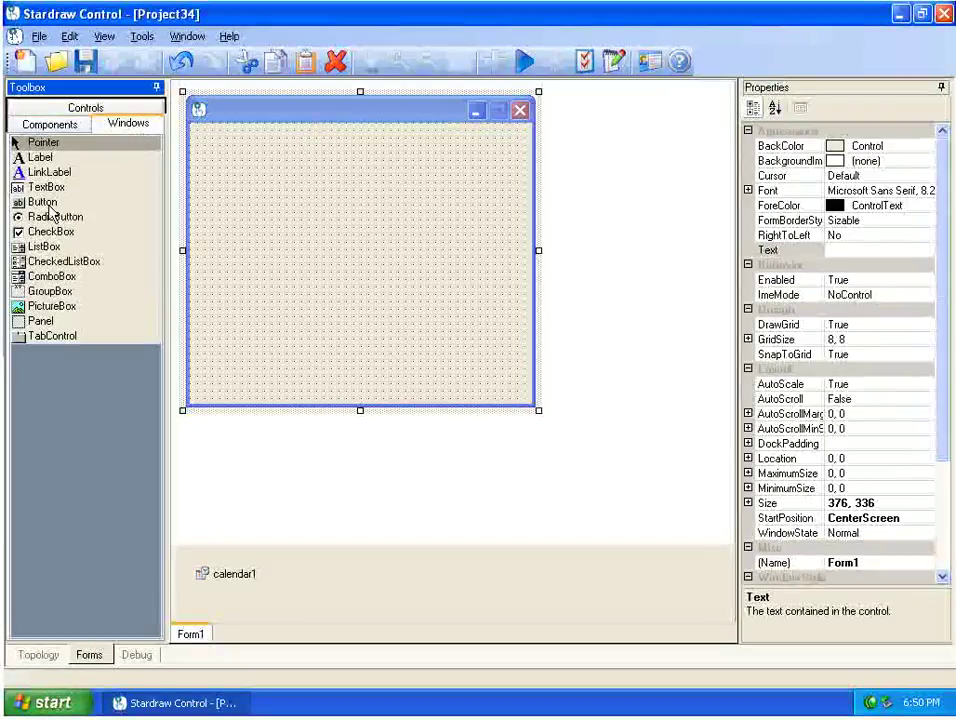
left_click(44, 247)
left_click(226, 150)
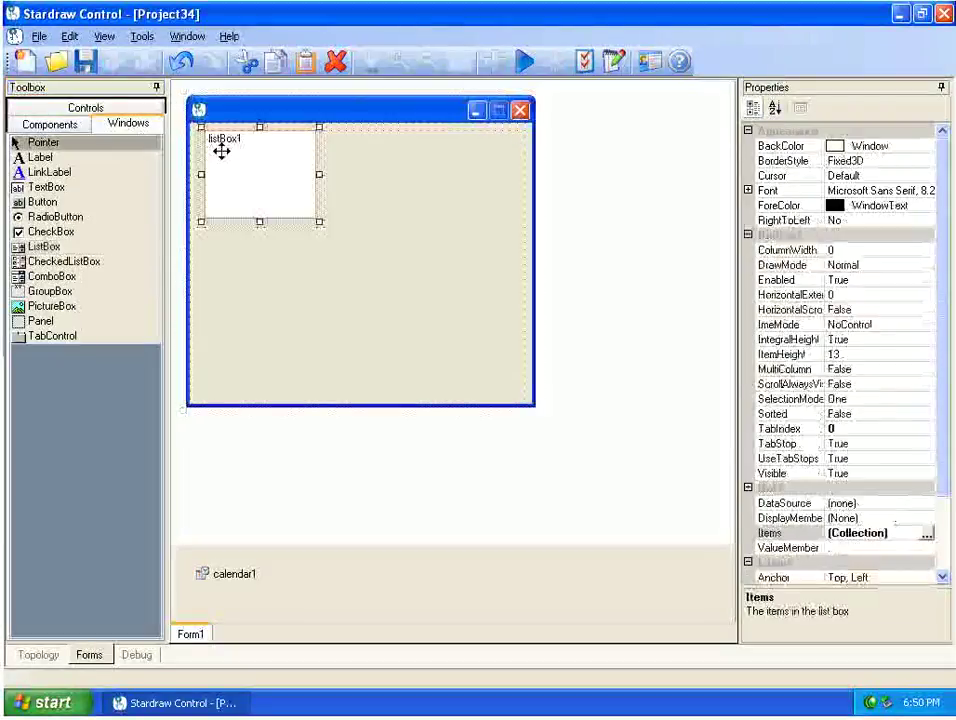
left_click_drag(318, 223, 455, 393)
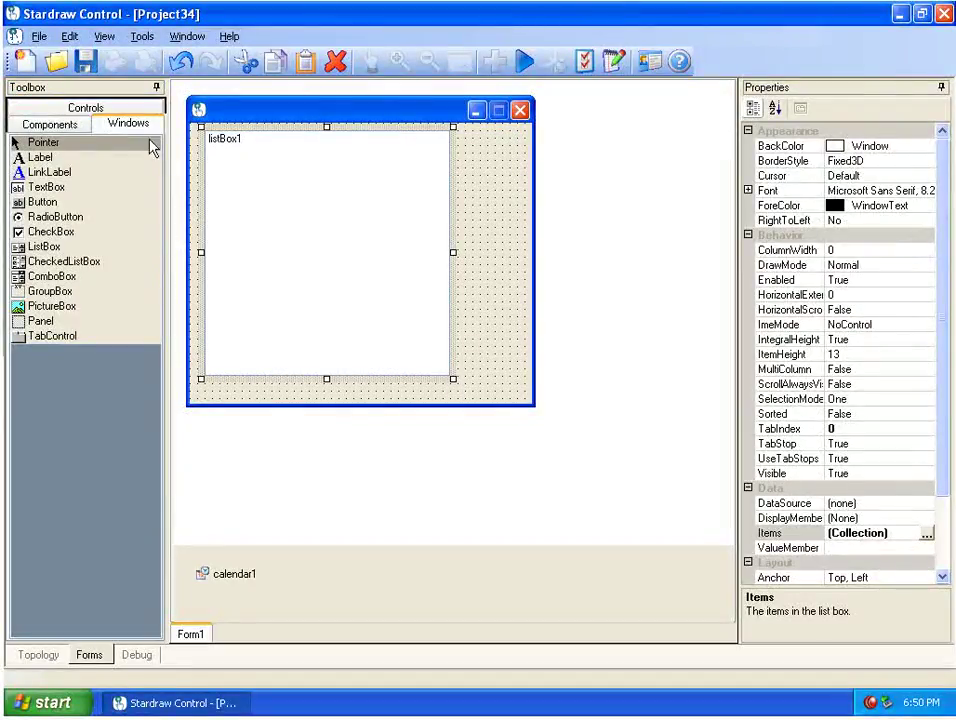
Add a Script component and replace its default code with a MyClass containing a controllable AddItem(string value) method and a controllable ListBox property.
left_click(52, 124)
double_click(40, 261)
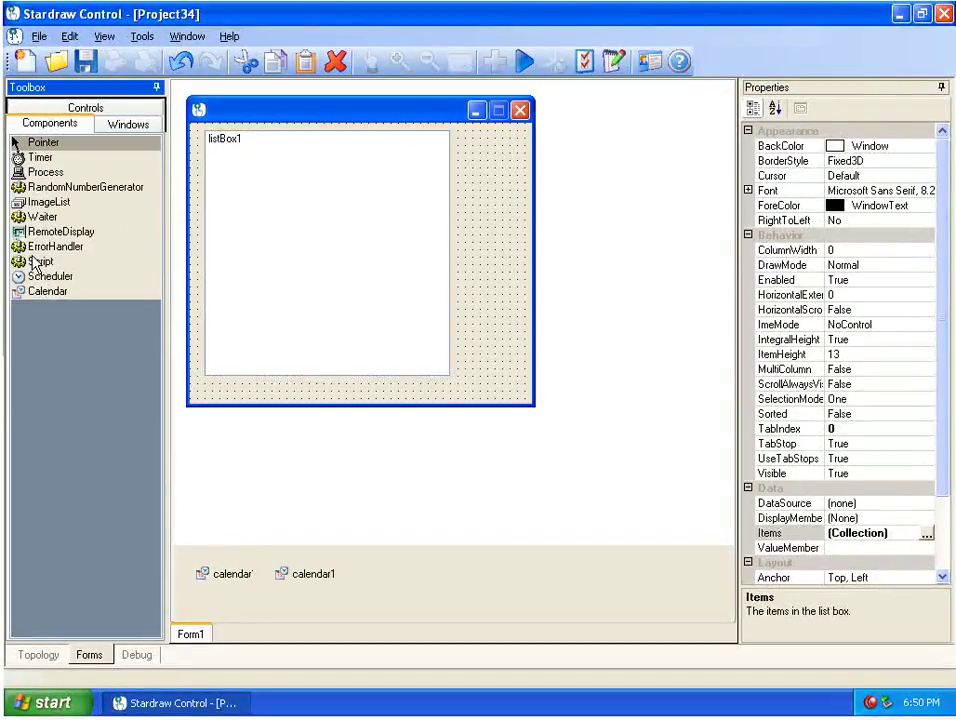
left_click(935, 150)
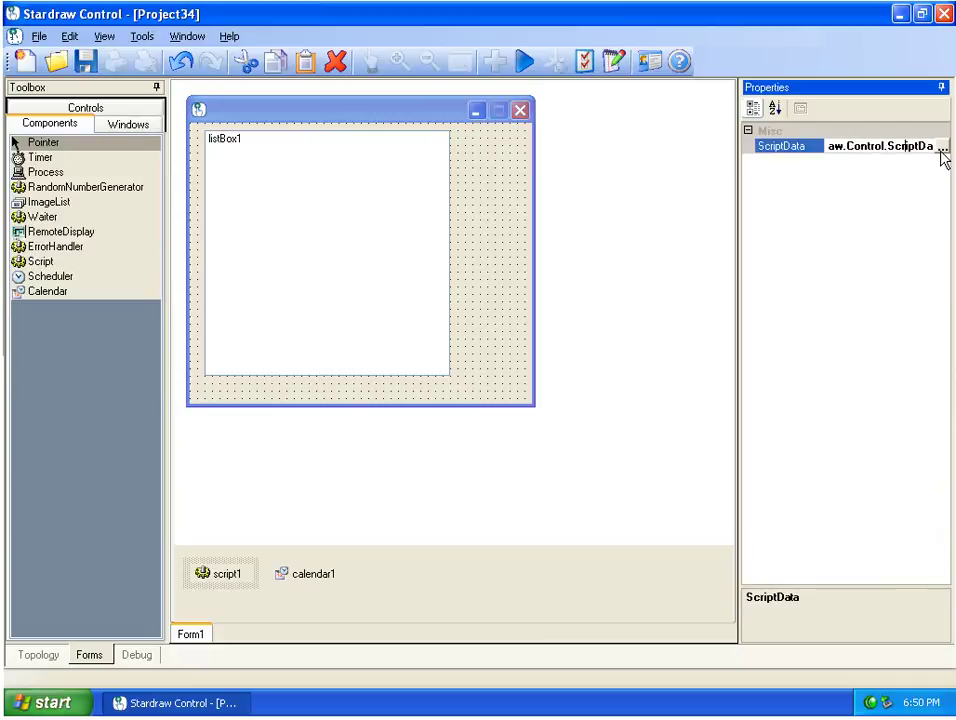
left_click(943, 147)
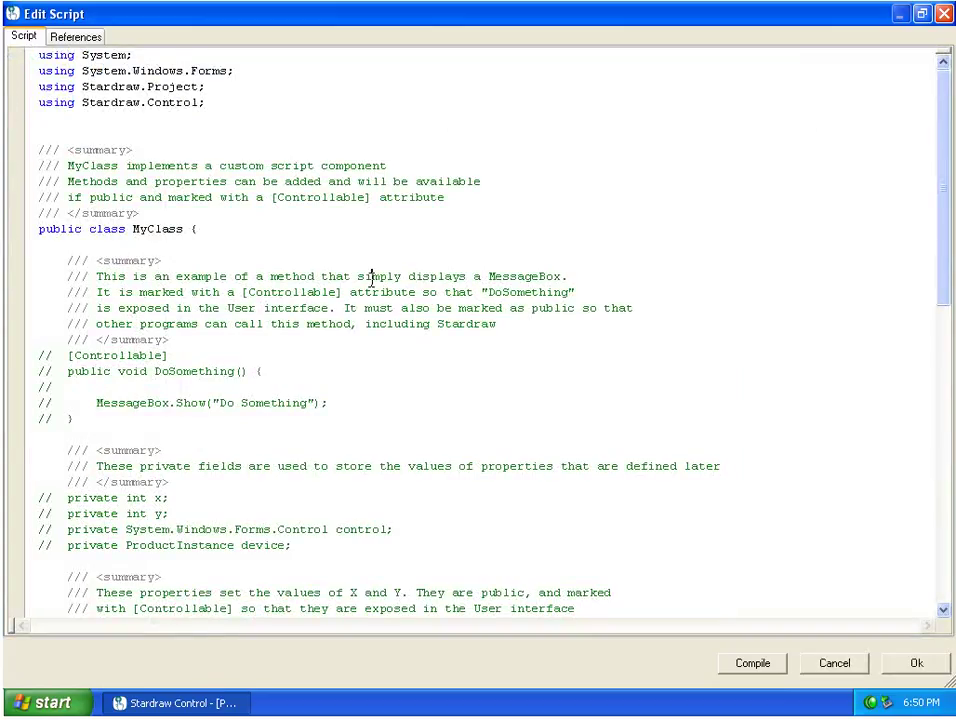
key("ctrl+a")
key("Delete")
type("using System; using System.Windows.Forms; using Stardraw.Project; using Stardraw.Control;  public class MyClass {      private System.Windows.Forms.ListBox listBox;      [Controllable]     public void AddItem(string value) {         listBox.Items.Add(value);     }      [Controllable]     public System.Windows.Forms.ListBox ListBox {         get { return listBox; }         set { listBox = value; }     } }")
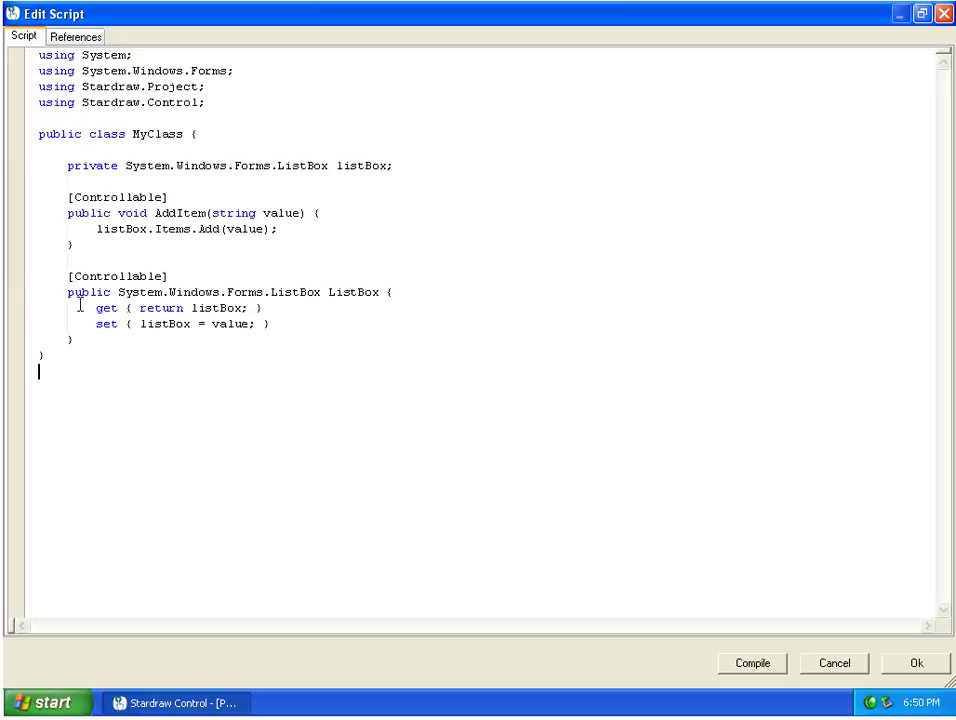
Examine the script's ListBox property, its get and set accessors, and the private listBox field declaration.
double_click(367, 292)
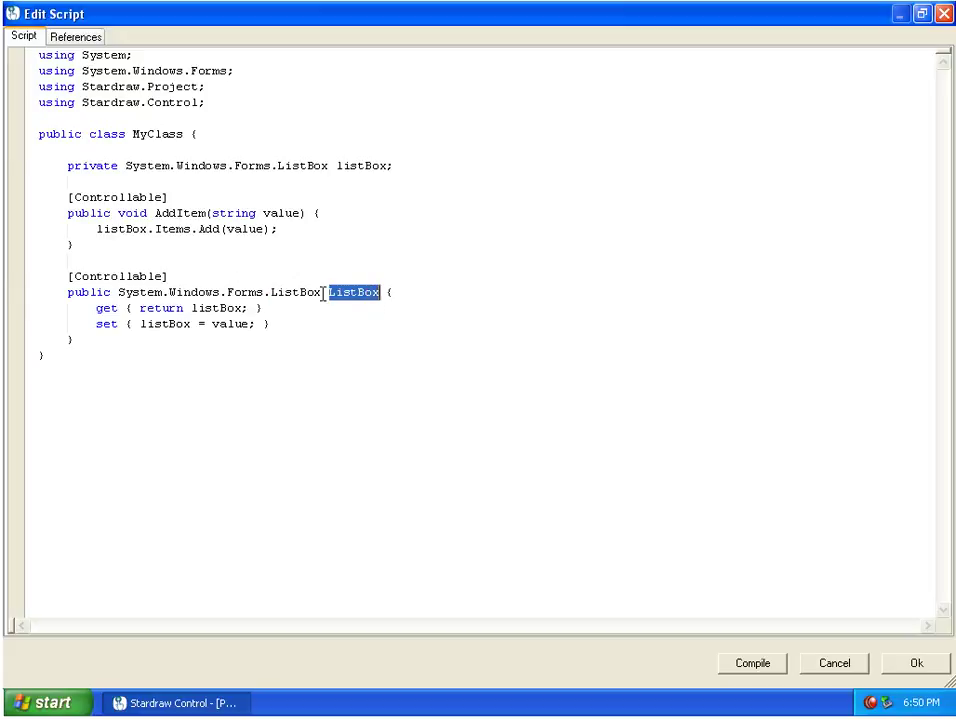
double_click(297, 292)
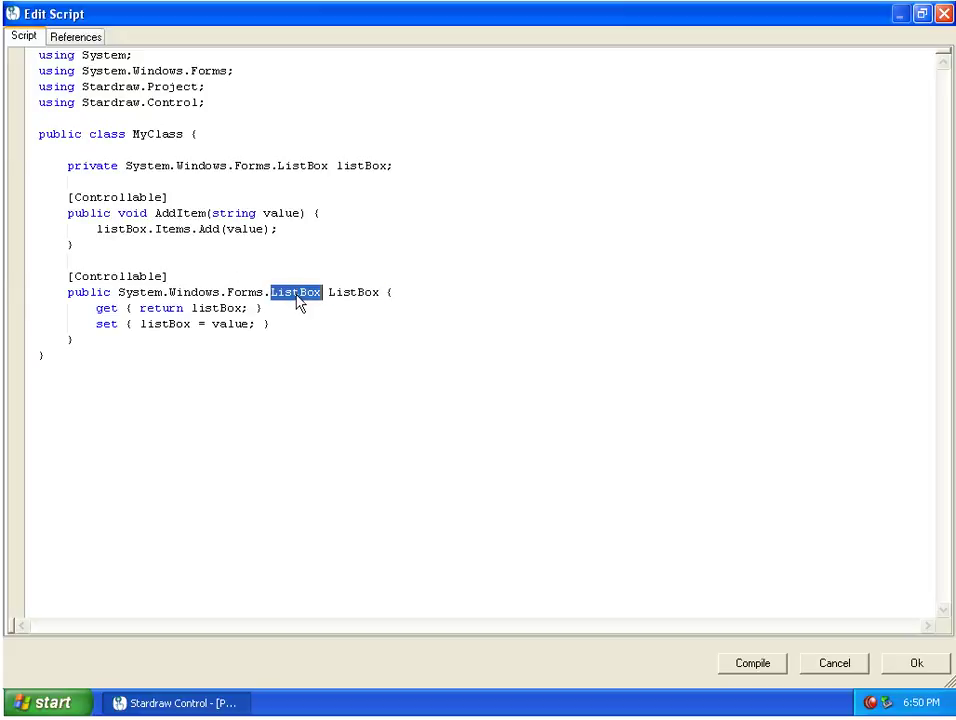
double_click(220, 309)
double_click(164, 324)
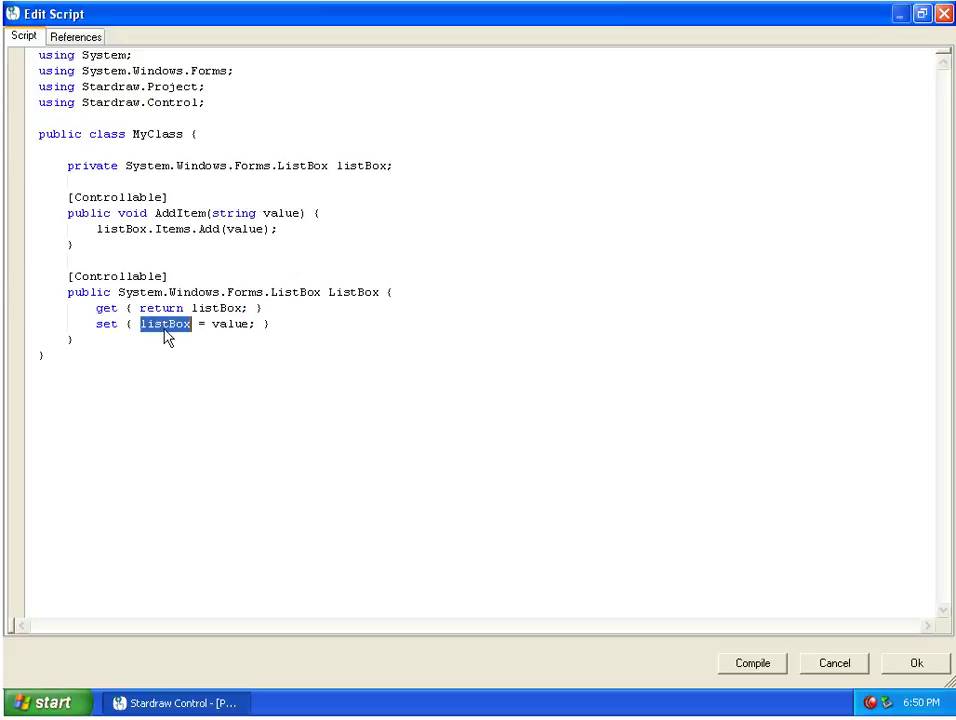
double_click(350, 165)
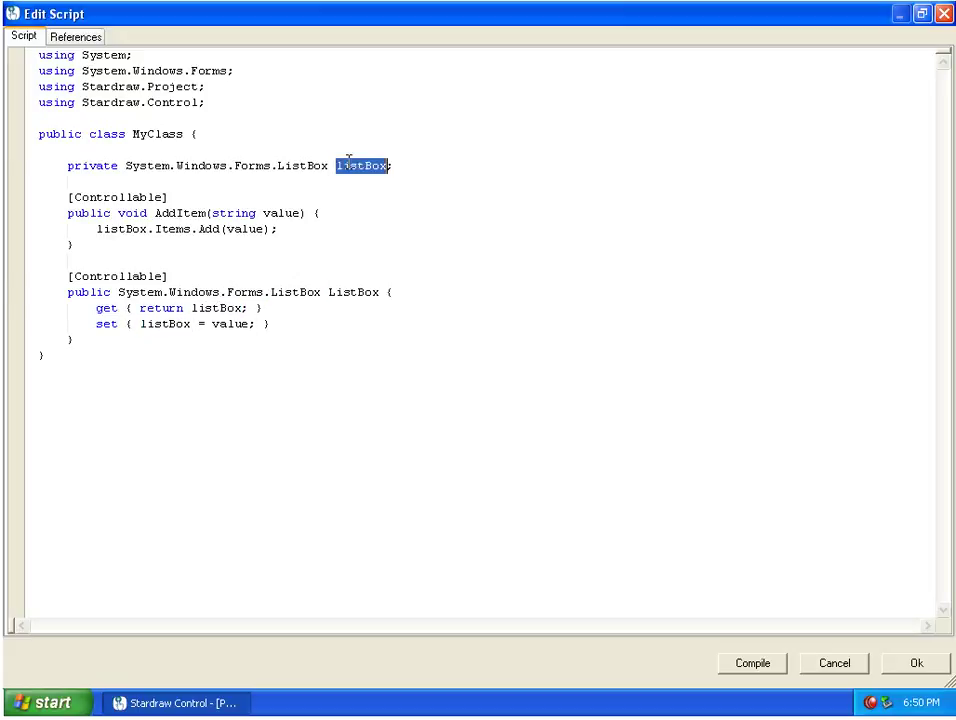
double_click(93, 165)
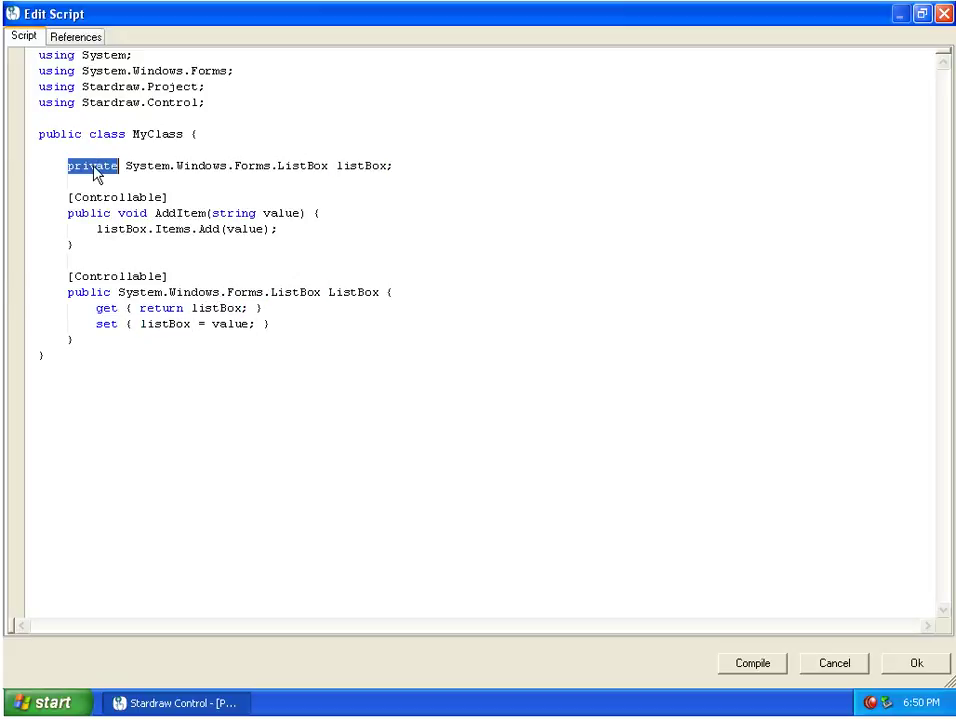
Examine the script's AddItem method, its string parameter and its body, and accept the script.
left_click(409, 165)
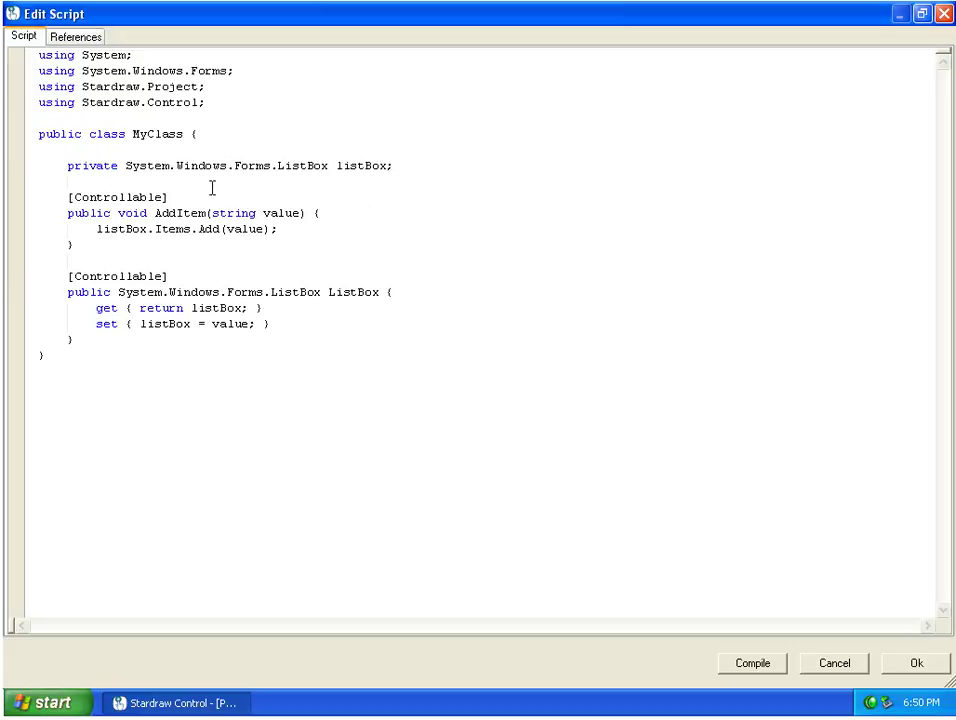
double_click(178, 215)
double_click(227, 215)
left_click(122, 229)
left_click(916, 663)
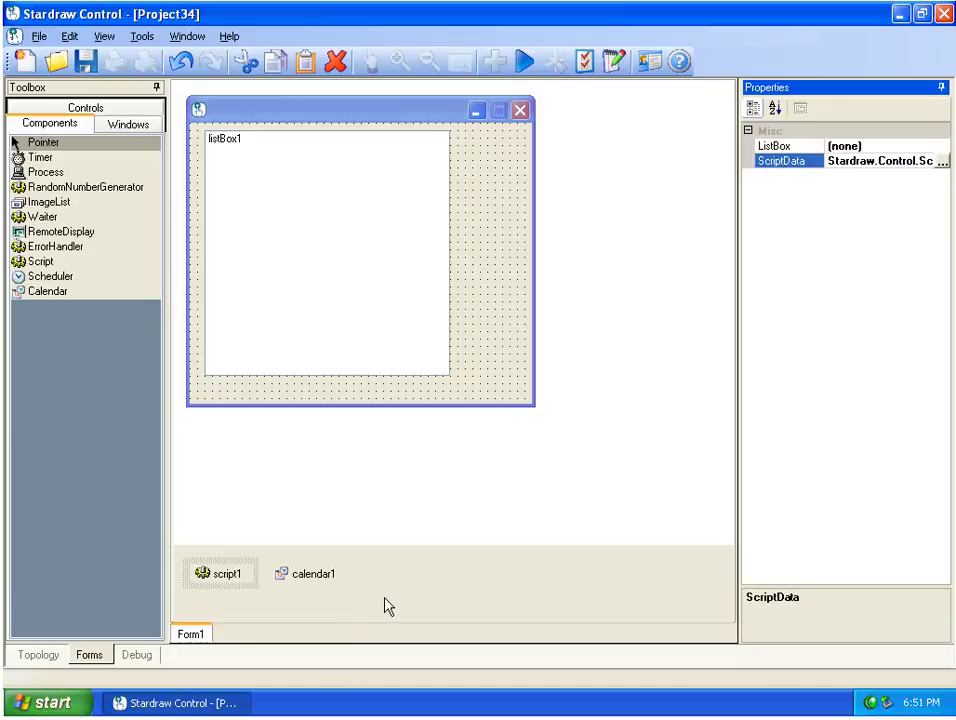
Set the ListBox property of script1 to listBox1.
left_click(300, 573)
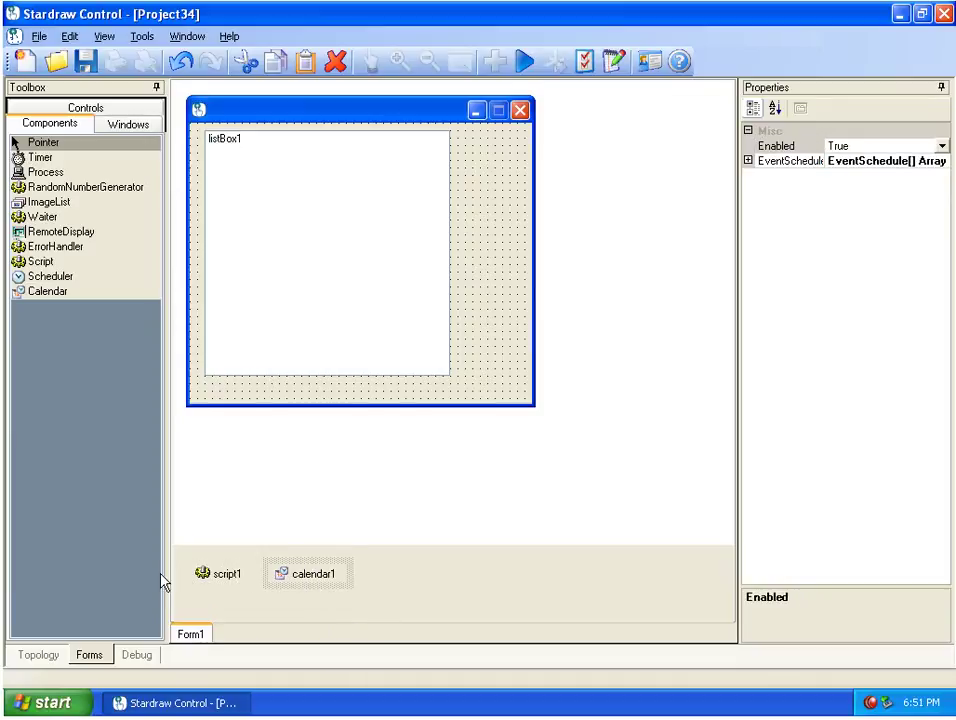
left_click(228, 575)
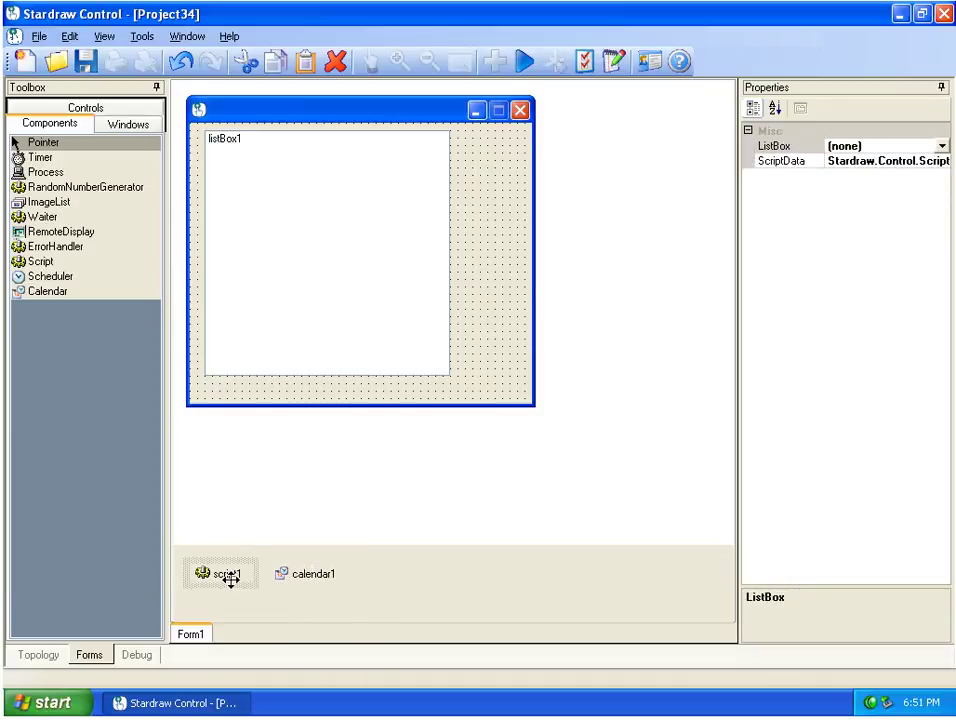
left_click(941, 146)
left_click(858, 176)
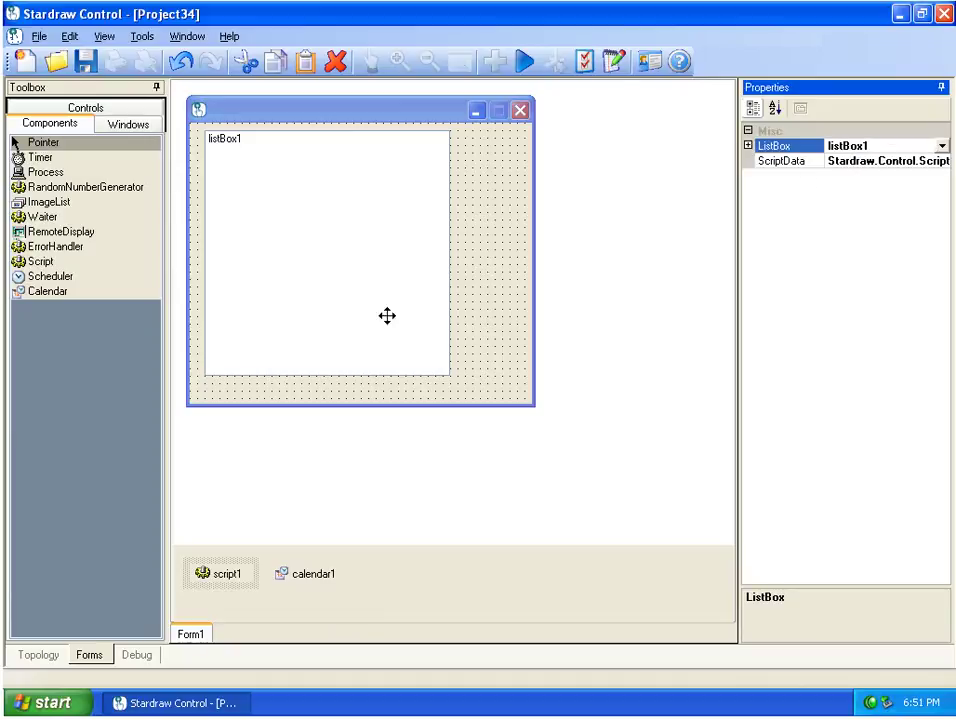
Review the events in calendar1's event schedule and close the schedule.
left_click(309, 582)
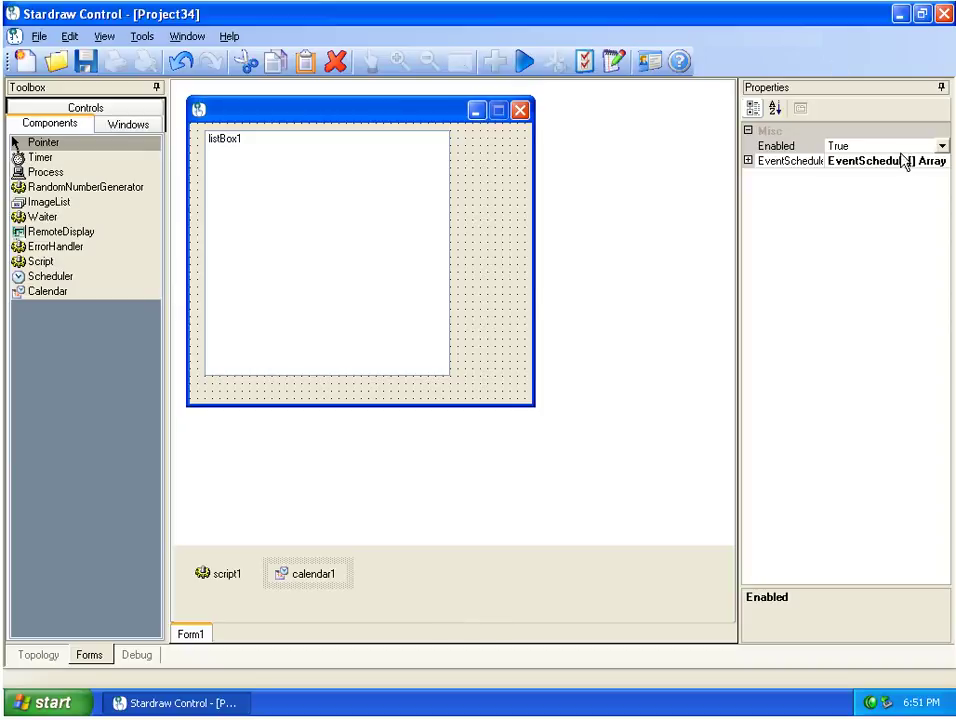
left_click(942, 146)
left_click(945, 162)
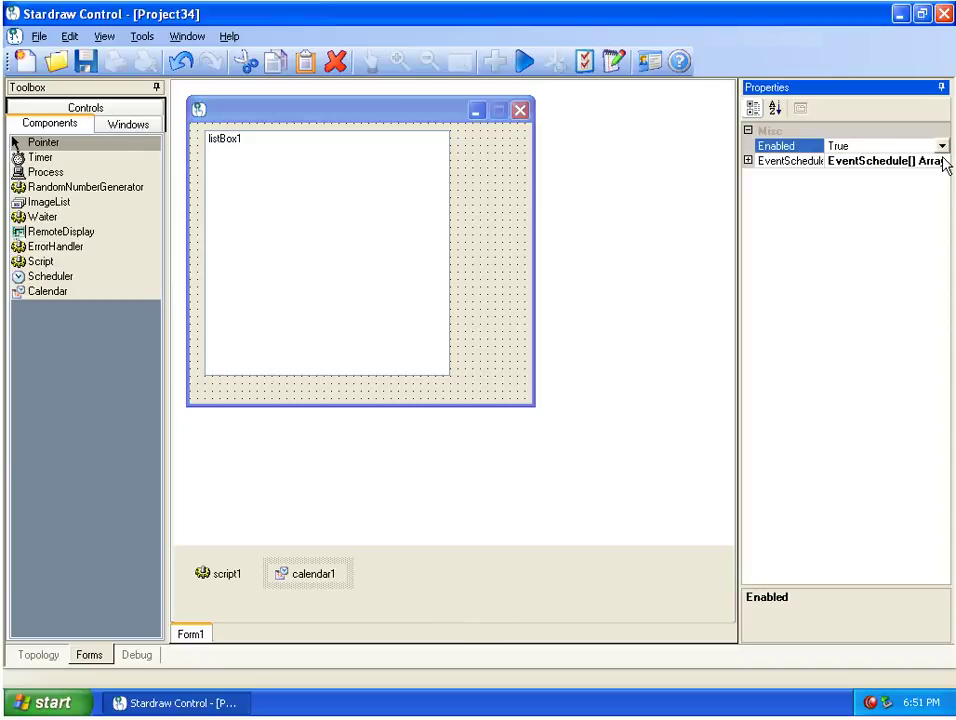
left_click(945, 162)
left_click(943, 161)
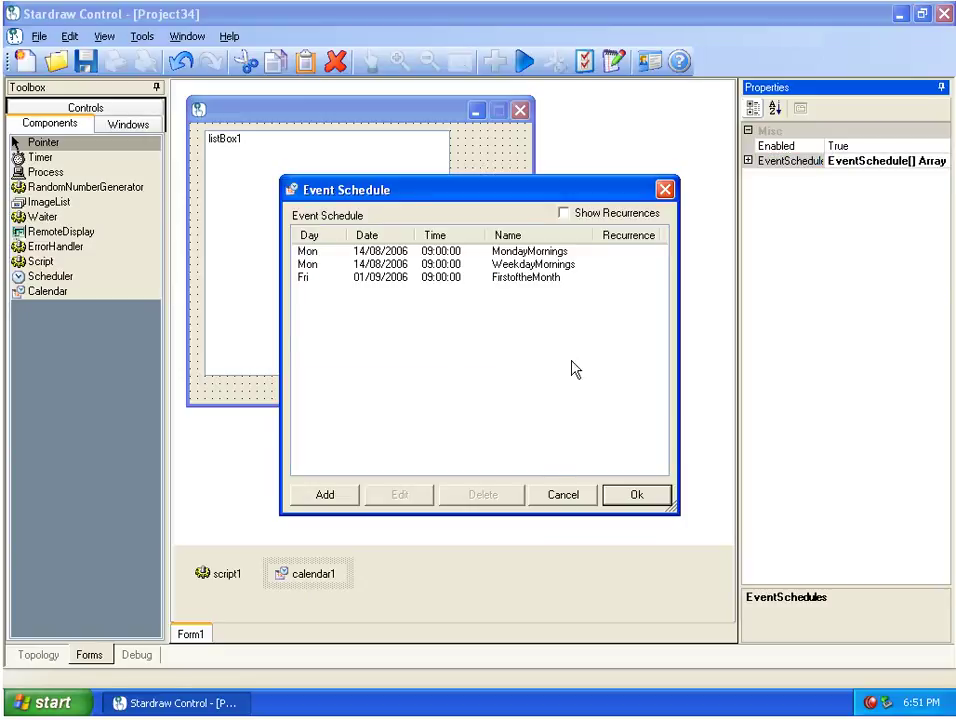
left_click(638, 493)
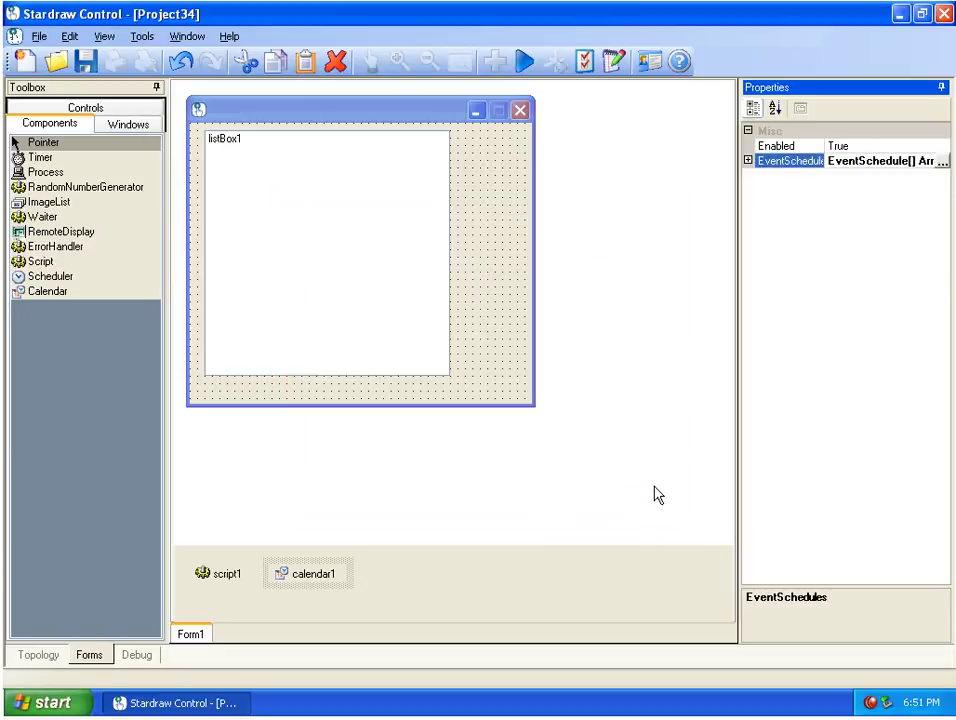
Open the actions of calendar1 and choose its MondayMornings event.
double_click(306, 573)
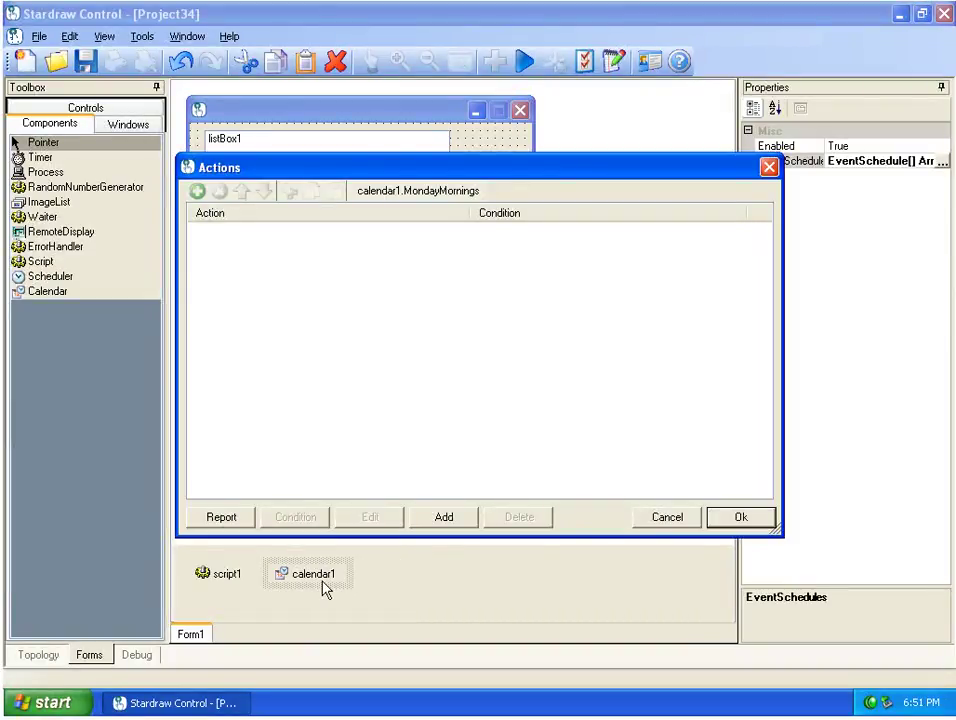
left_click(408, 200)
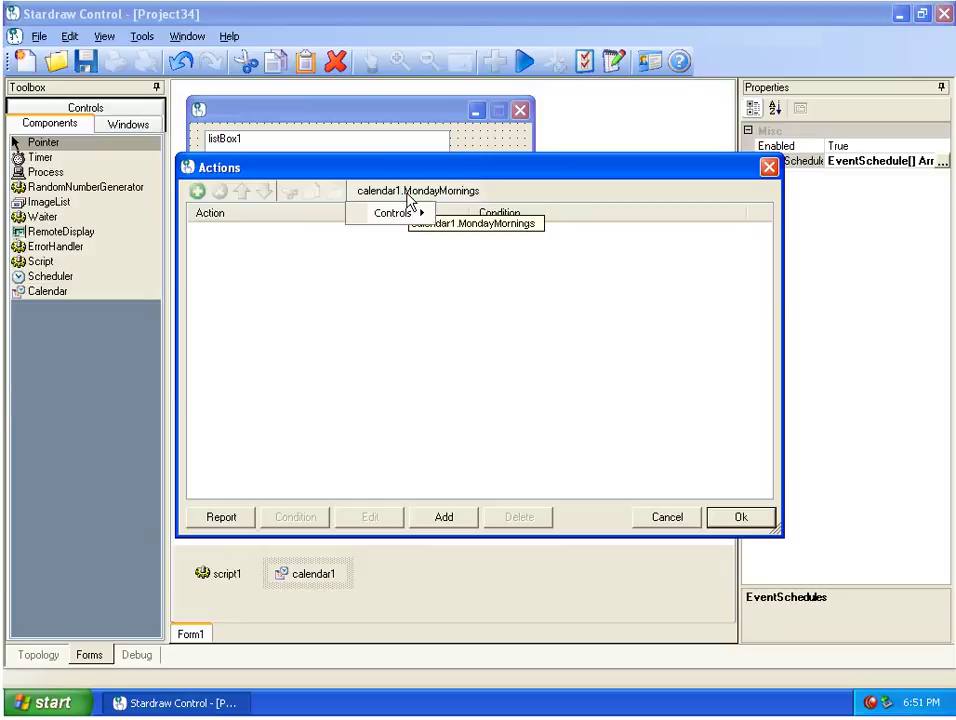
mouse_move(405, 216)
mouse_move(466, 218)
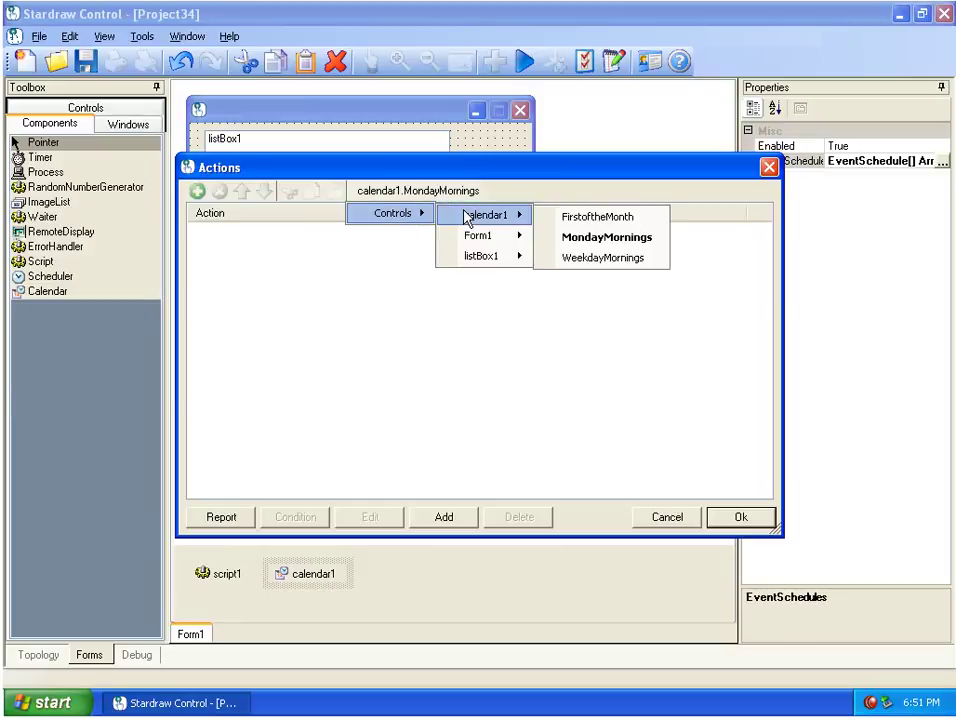
left_click(652, 238)
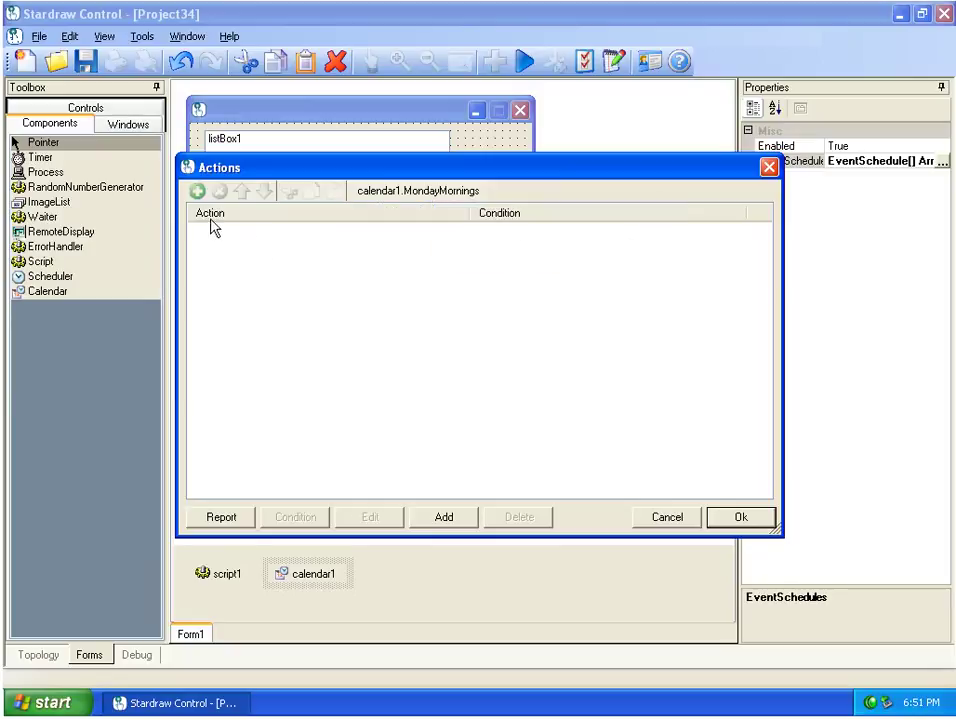
Add an action to MondayMornings that sets script1's AddItem to the value "It's Monday Morning - Hurrah !!!".
left_click(197, 193)
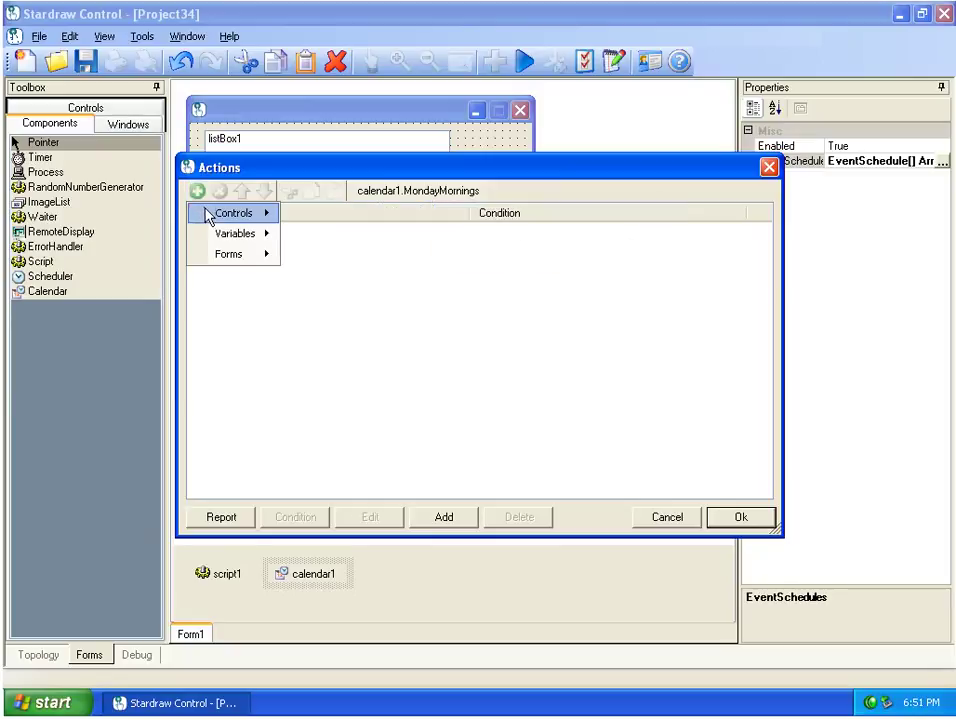
mouse_move(205, 216)
mouse_move(327, 276)
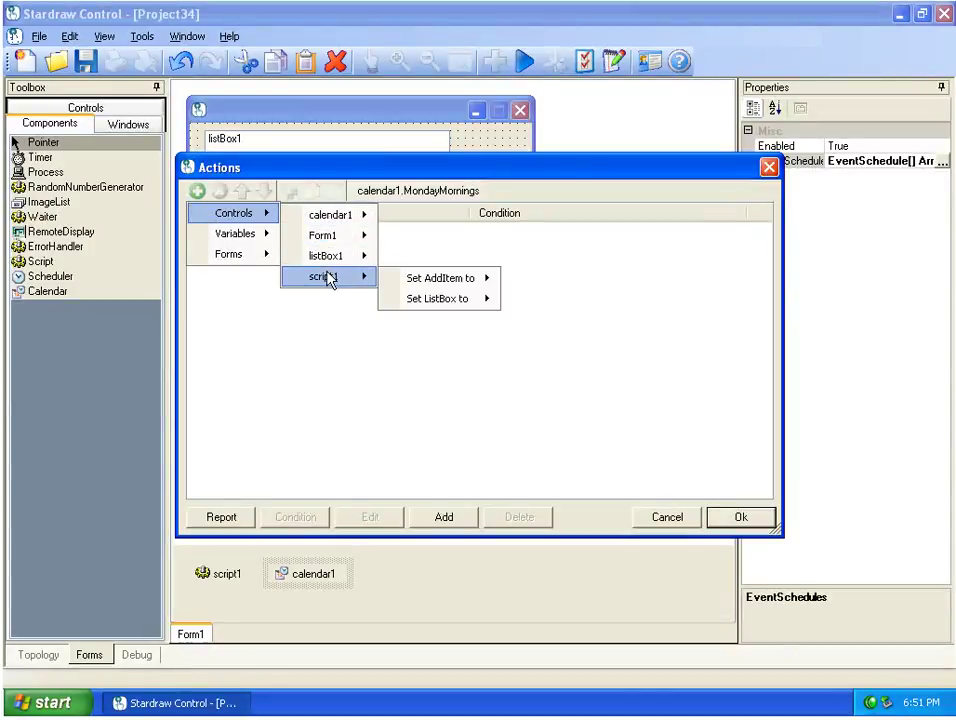
mouse_move(486, 279)
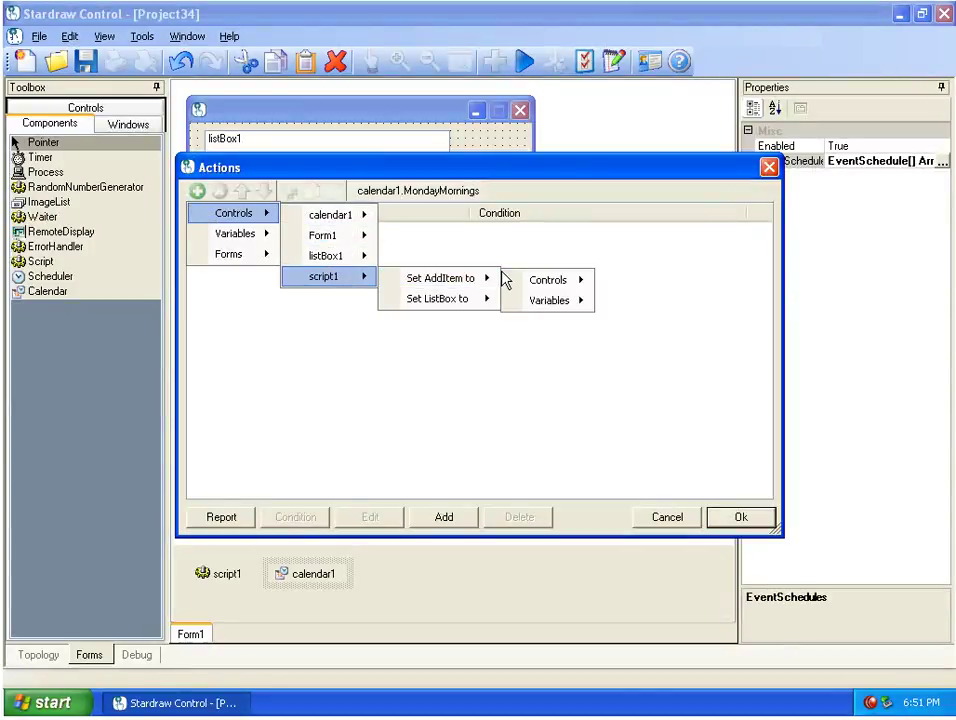
mouse_move(583, 303)
left_click(721, 301)
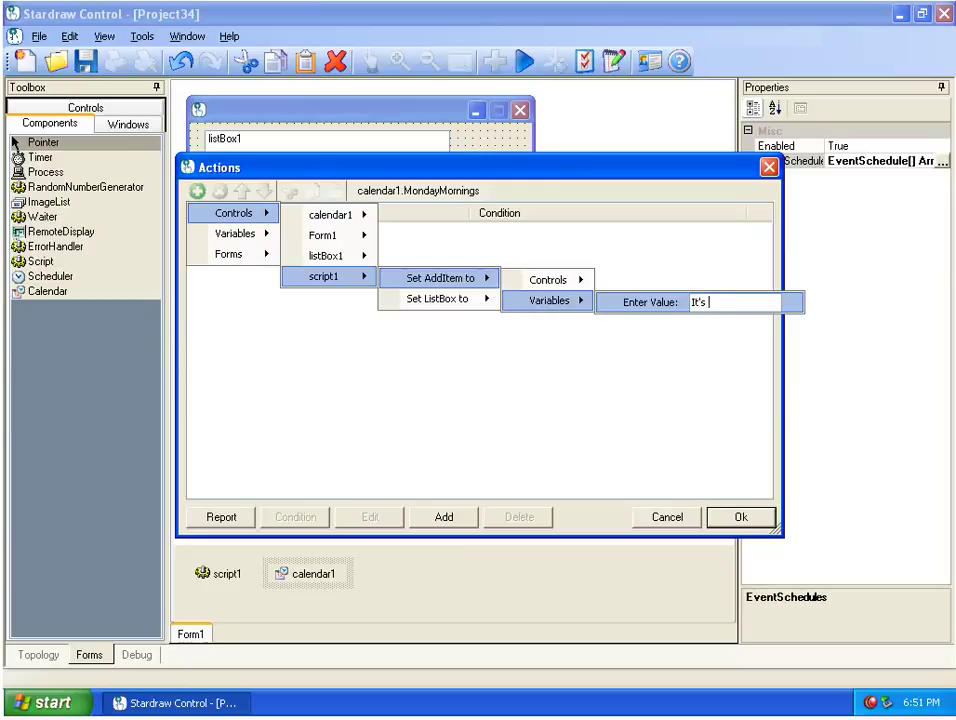
type("It's Monday Morning - Hurra")
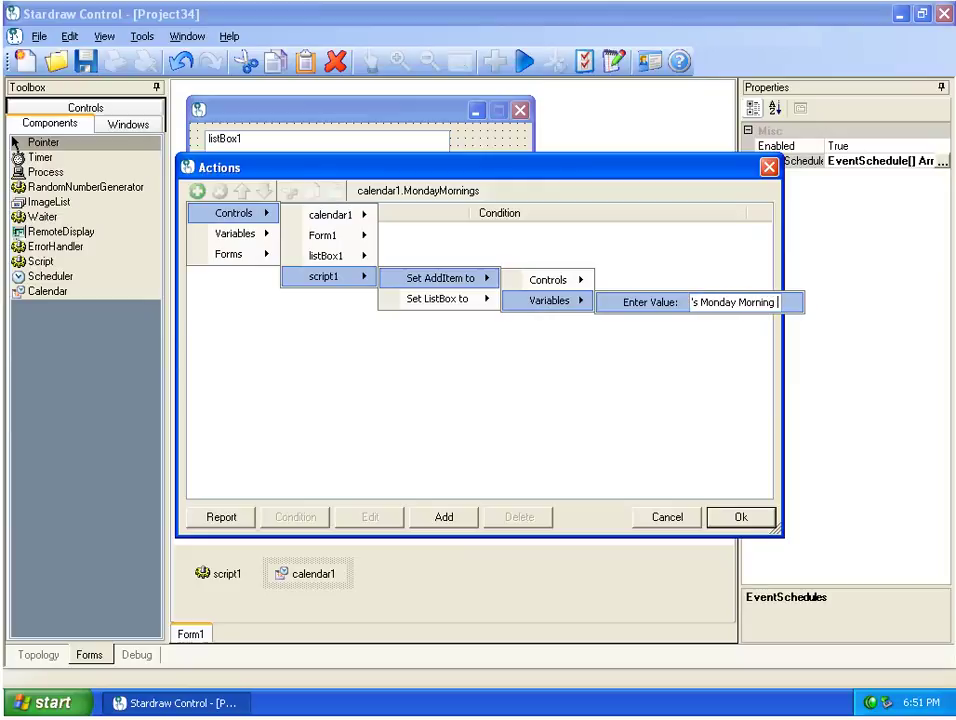
type("h !!!")
key("Return")
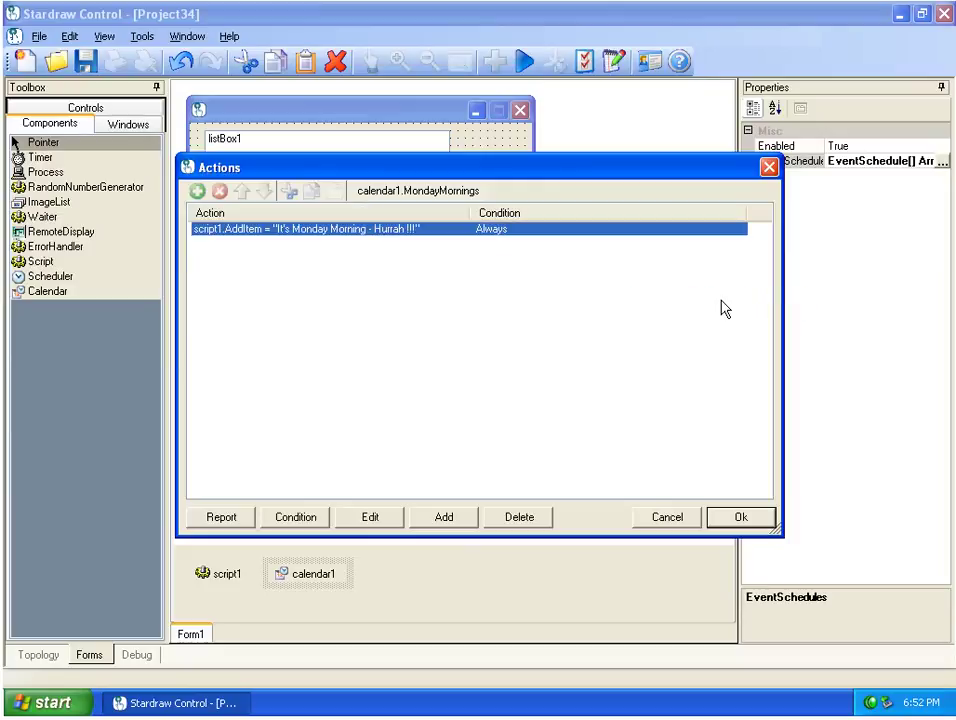
Switch to calendar1's WeekdayMornings event, saving the MondayMornings actions.
left_click(440, 192)
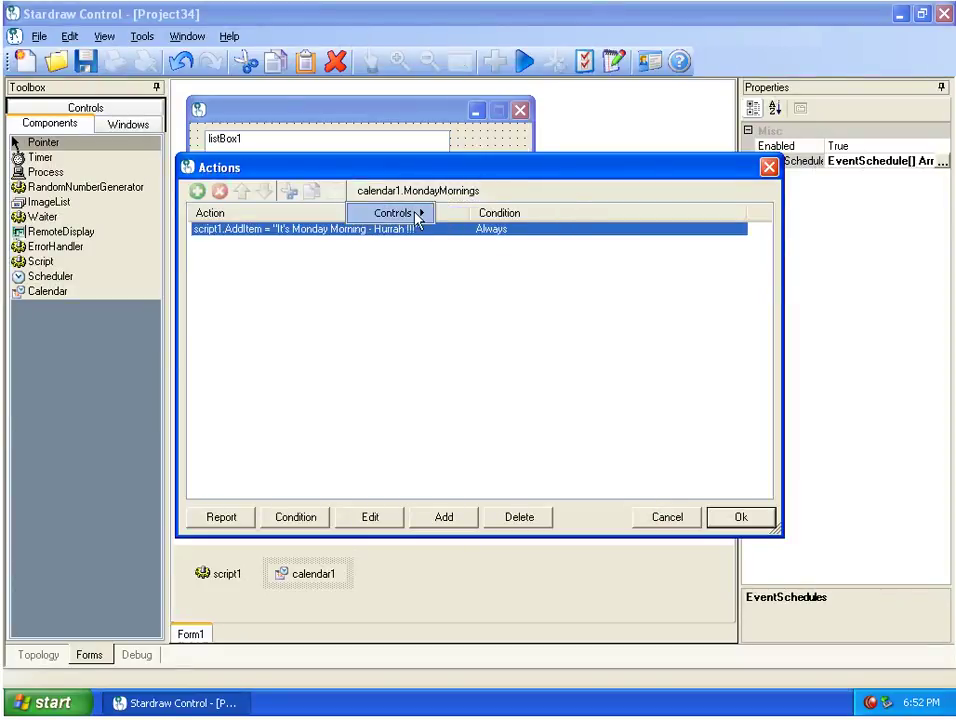
mouse_move(420, 219)
mouse_move(467, 218)
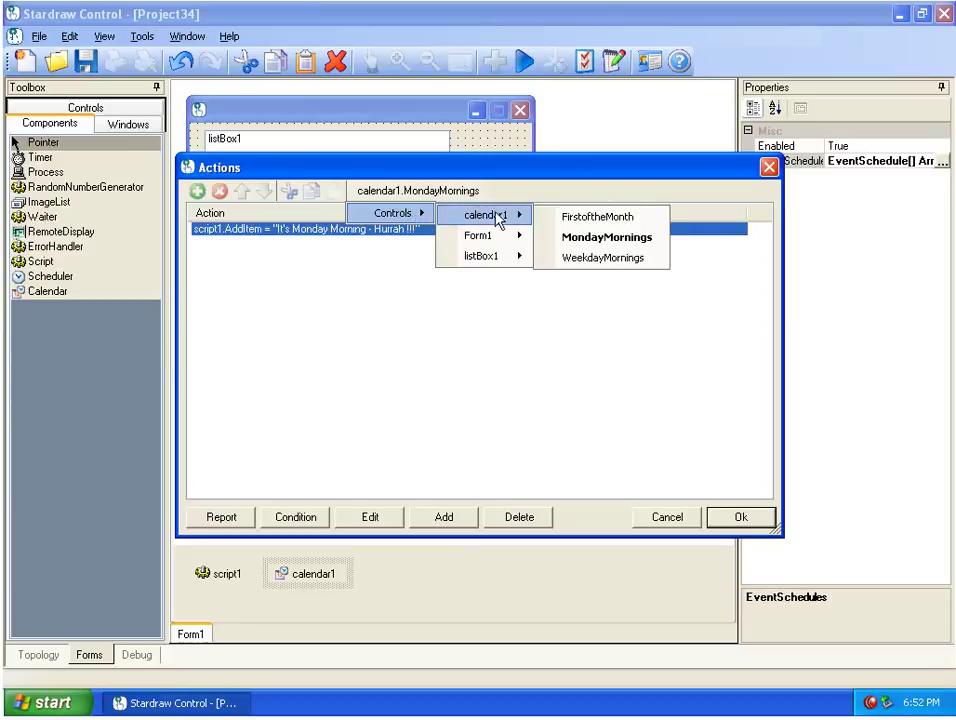
left_click(592, 240)
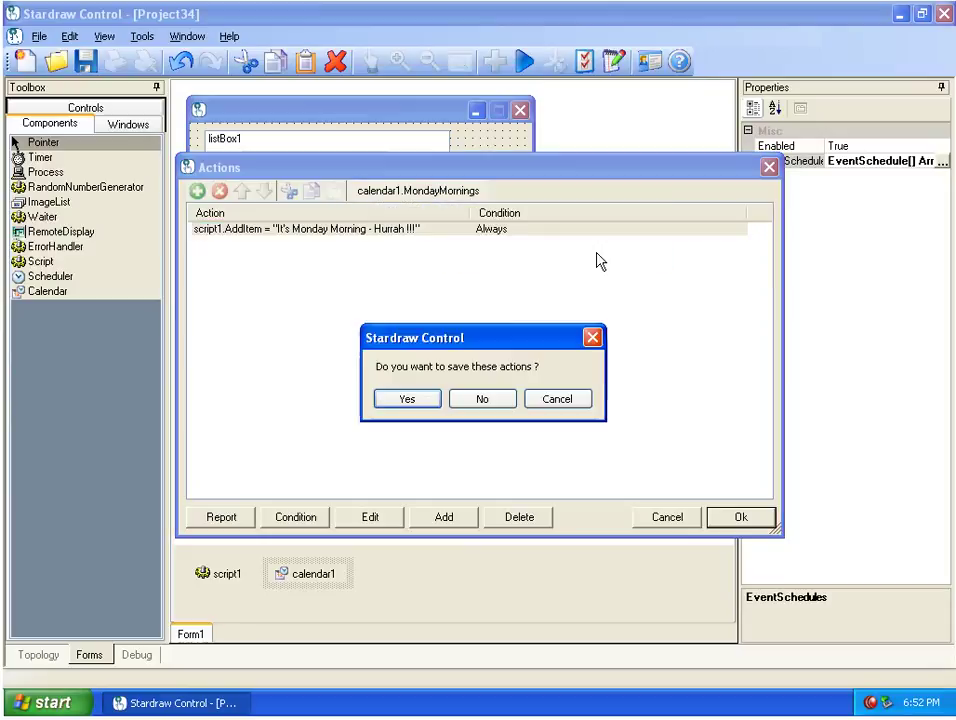
left_click(425, 399)
left_click(197, 191)
mouse_move(197, 218)
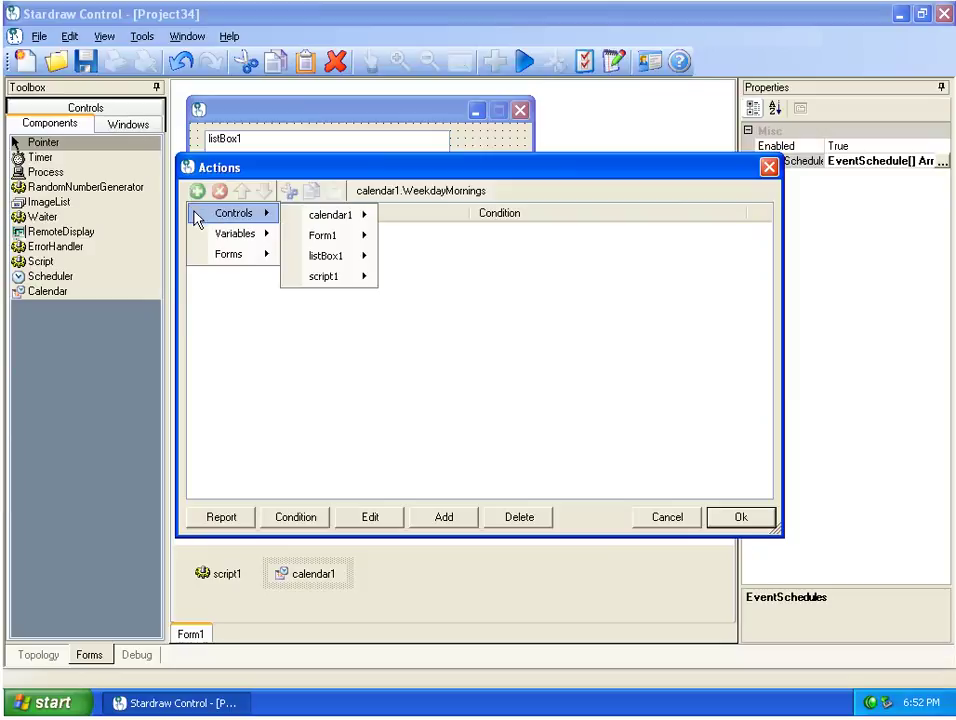
mouse_move(333, 278)
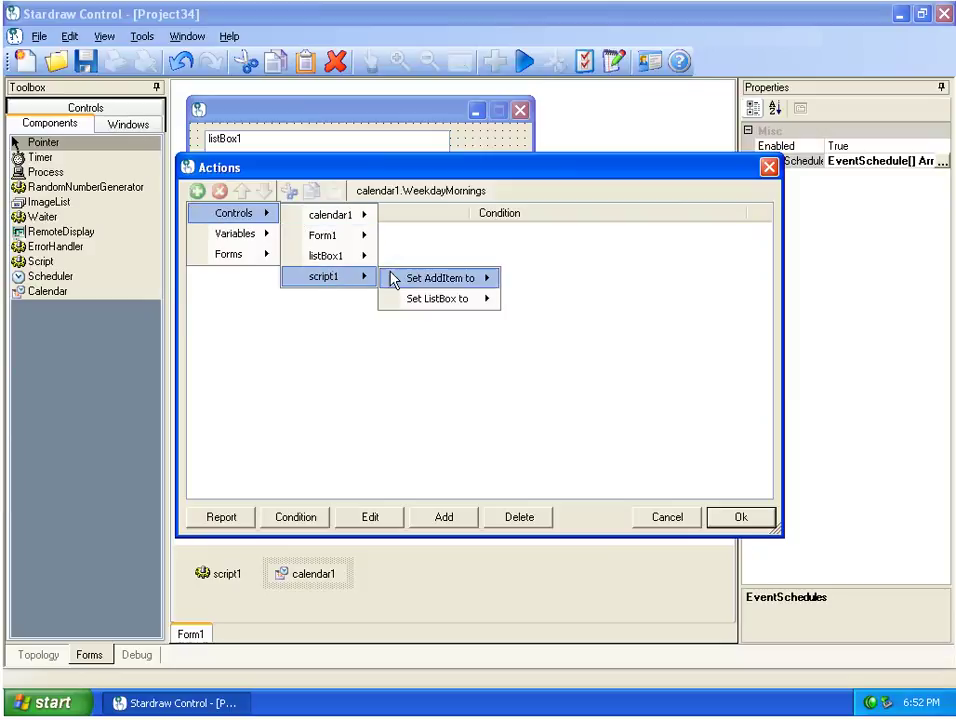
mouse_move(458, 287)
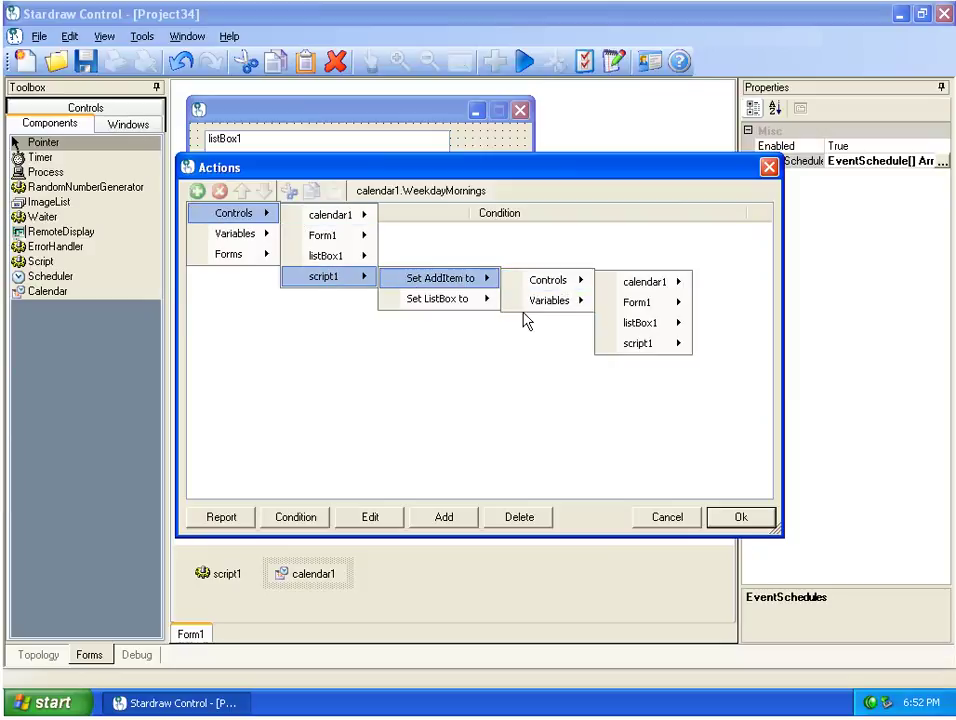
mouse_move(545, 301)
left_click(706, 301)
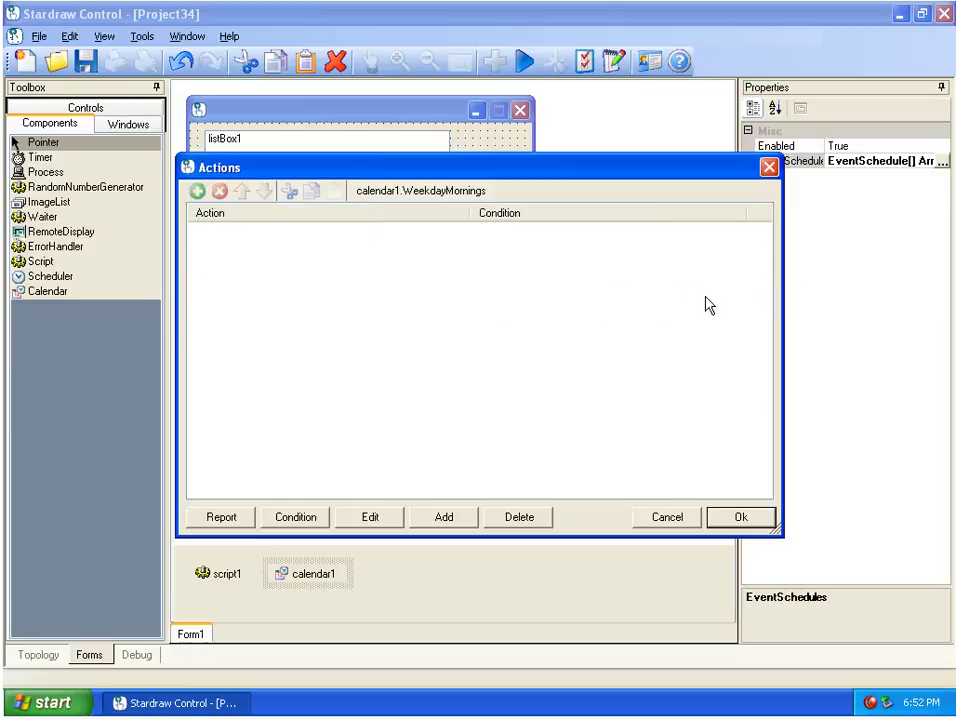
Add an action to WeekdayMornings that sets script1's AddItem to the value "Weekday Morning !!!".
left_click(200, 193)
mouse_move(250, 212)
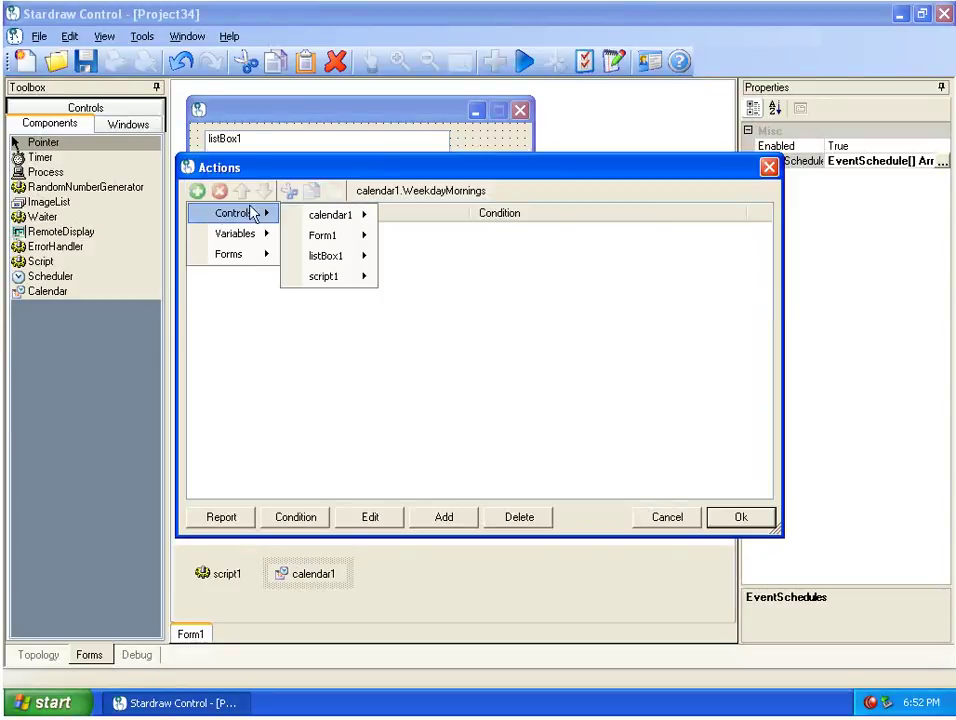
mouse_move(376, 283)
mouse_move(423, 284)
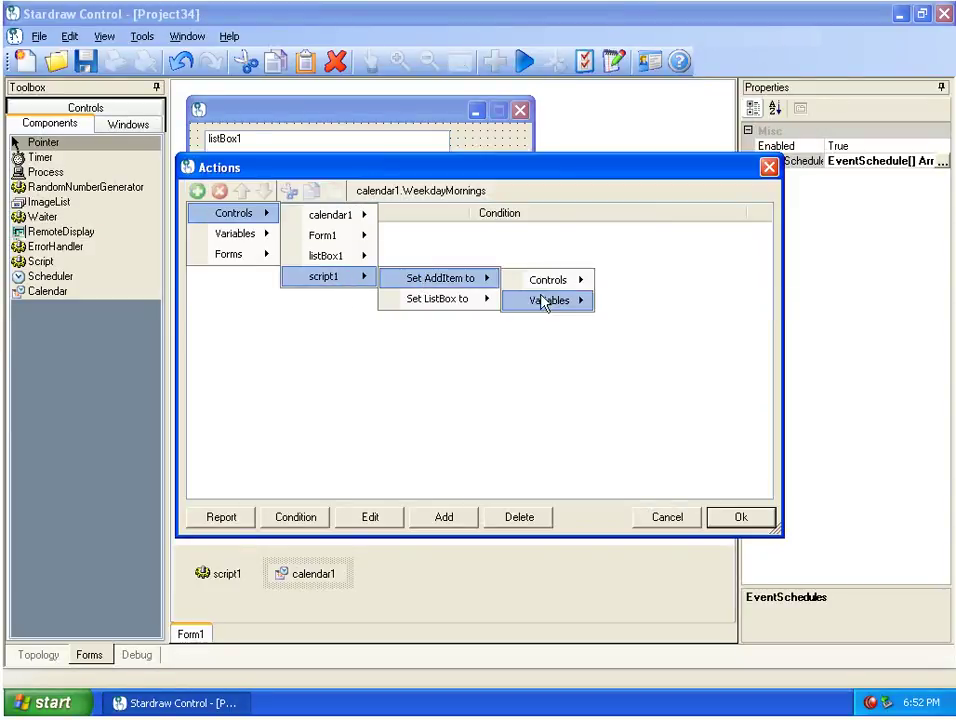
mouse_move(572, 301)
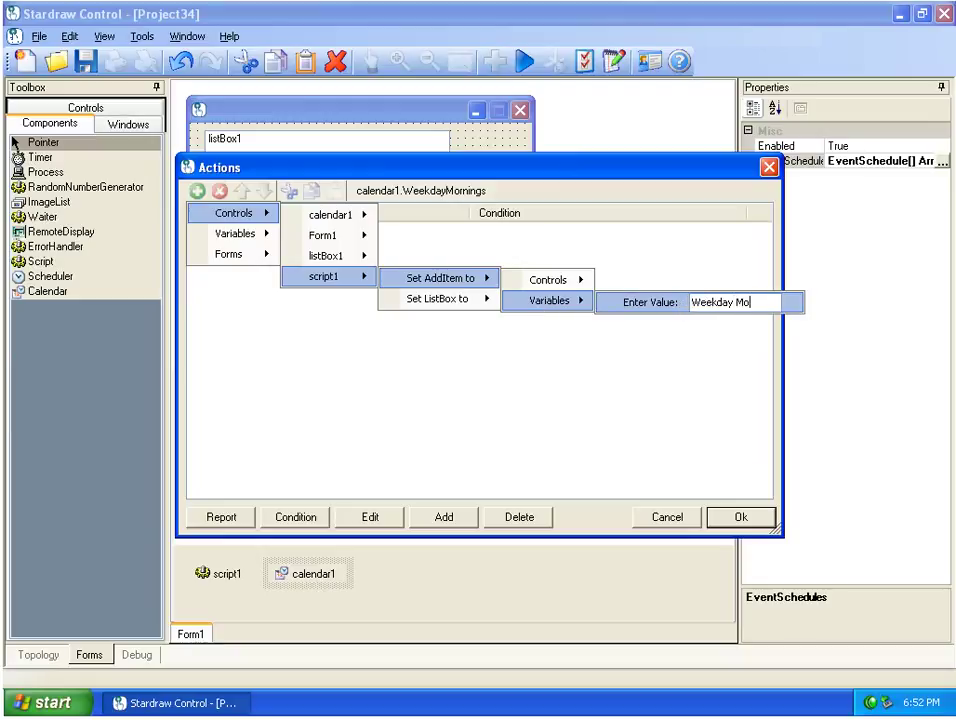
type("!!!")
key("Return")
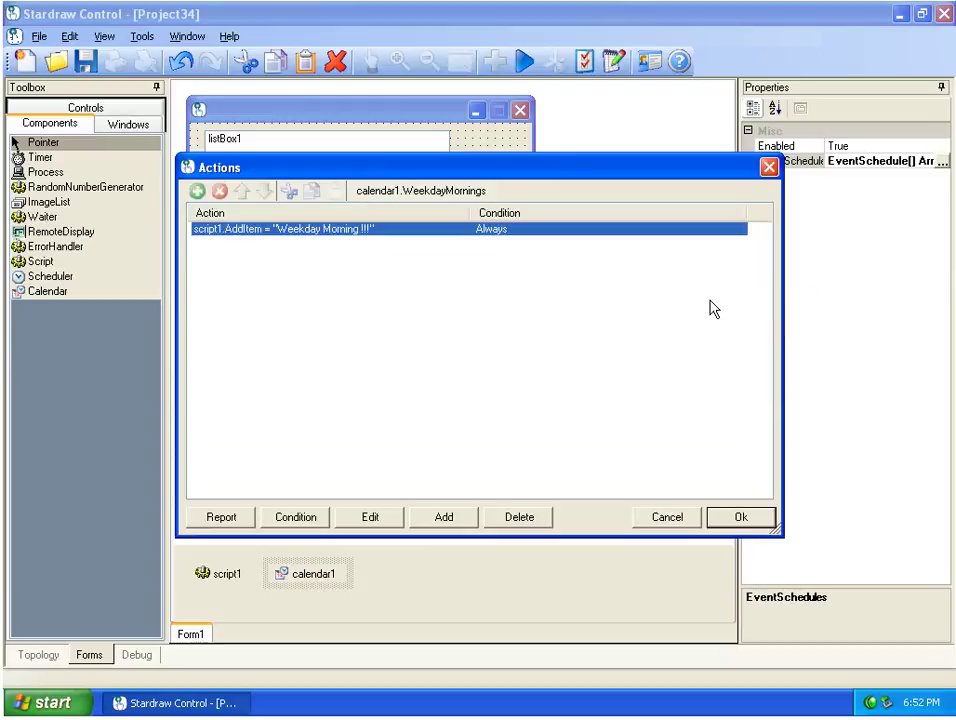
Switch to calendar1's FirstoftheMonth event, saving the WeekdayMornings actions.
left_click(427, 190)
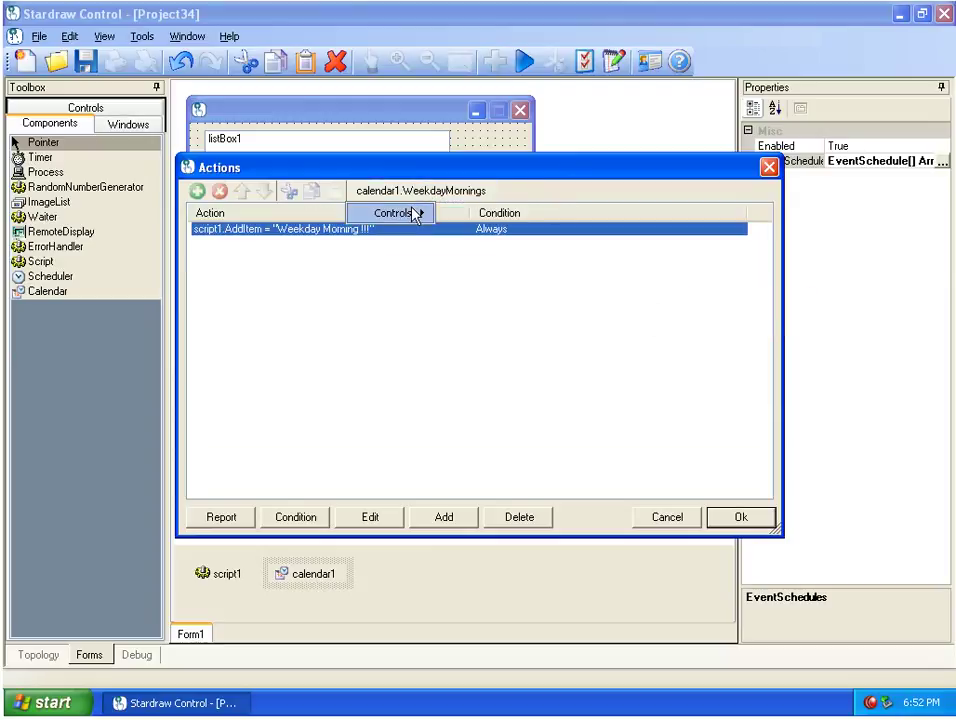
mouse_move(418, 214)
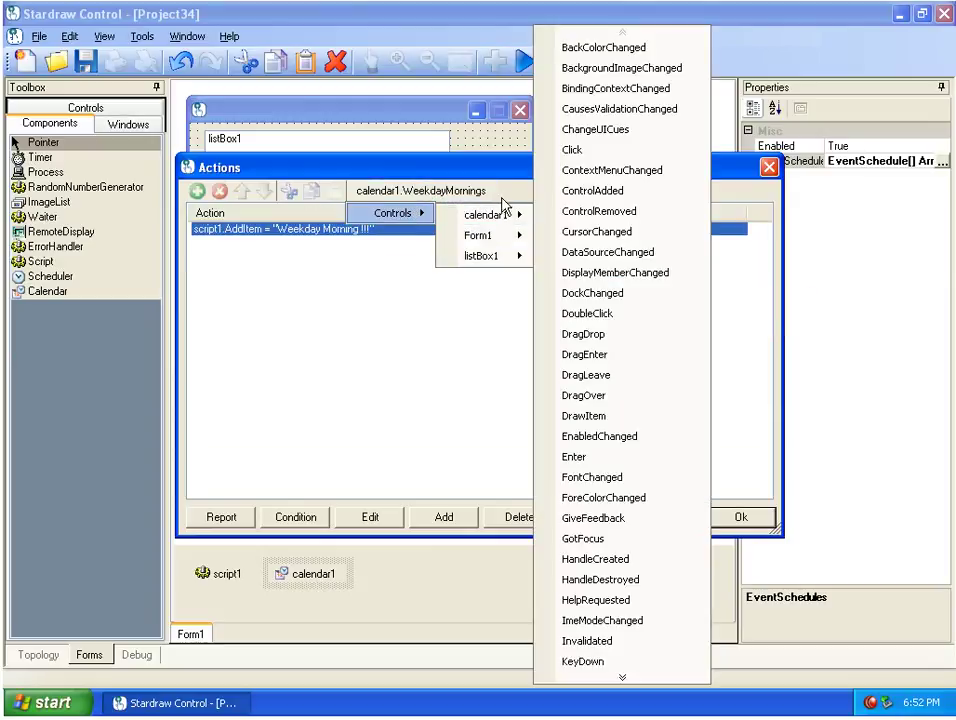
mouse_move(503, 224)
left_click(598, 218)
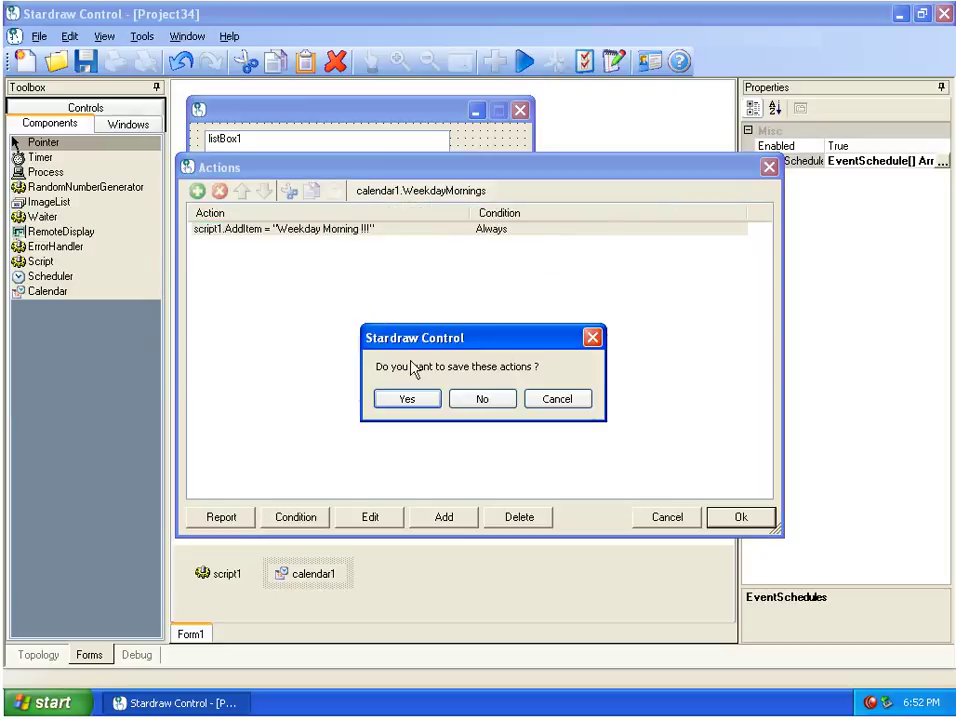
left_click(407, 399)
Add an action to FirstoftheMonth that sets script1's AddItem to the value "1st of the Month", and accept the actions.
left_click(197, 190)
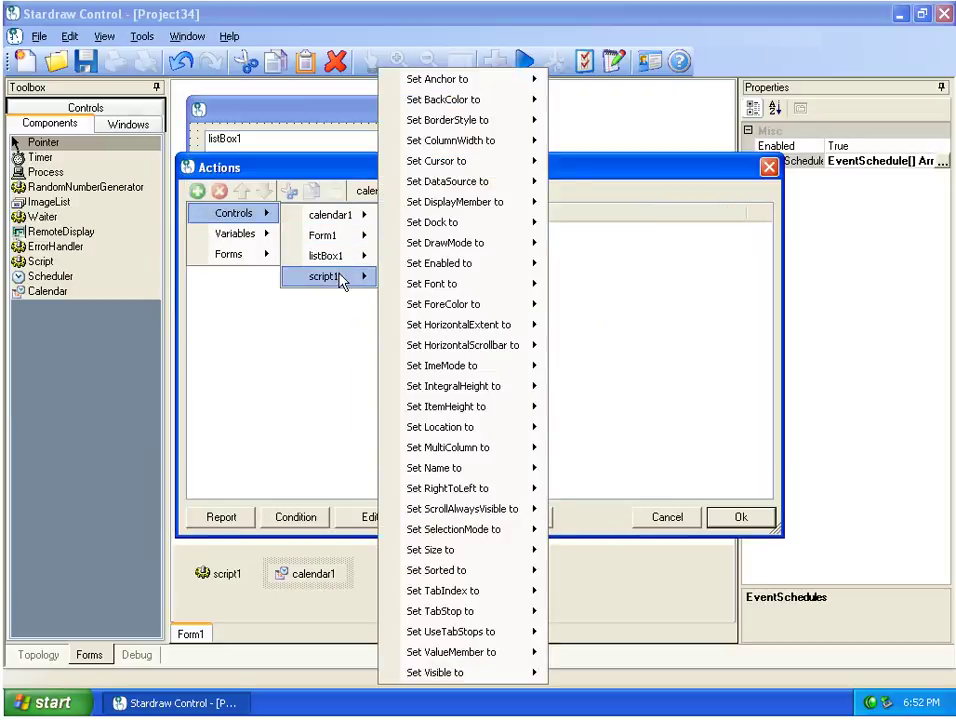
mouse_move(340, 280)
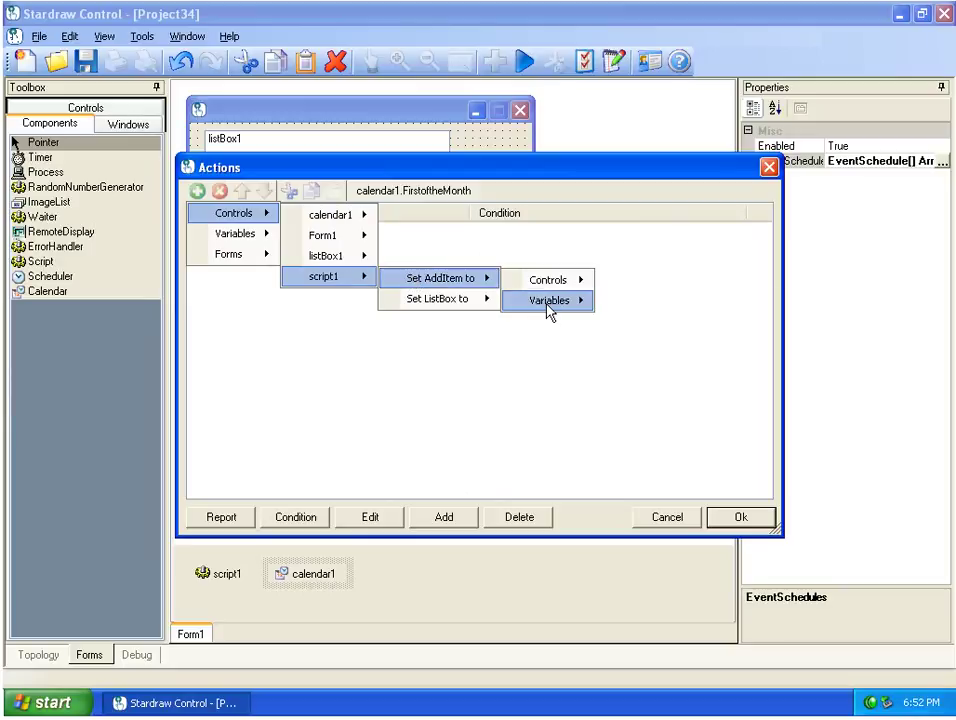
left_click(710, 303)
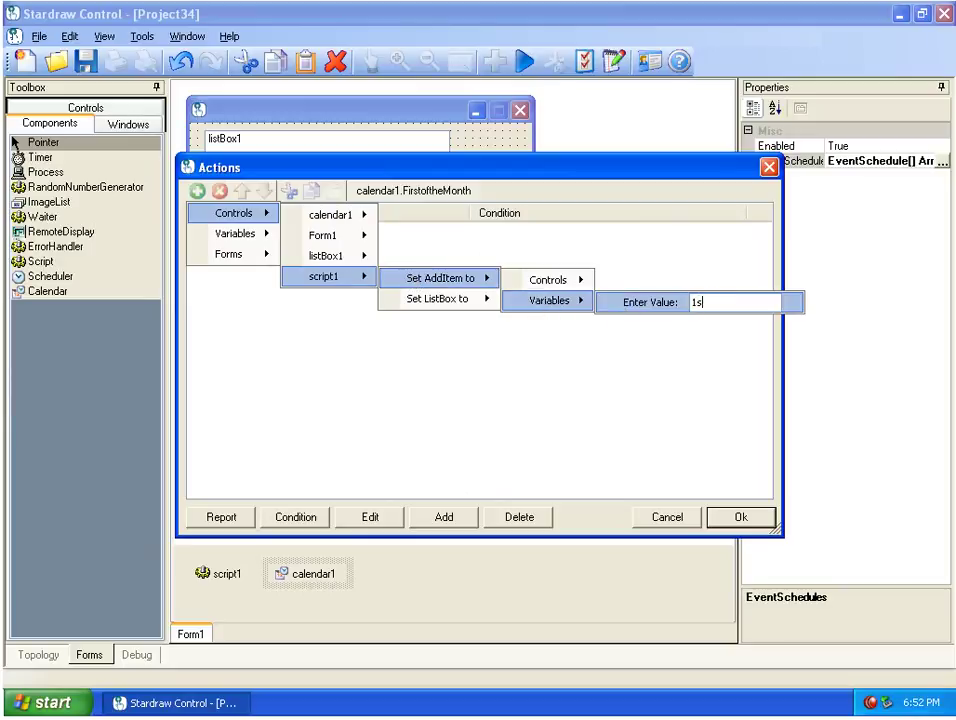
key("Return")
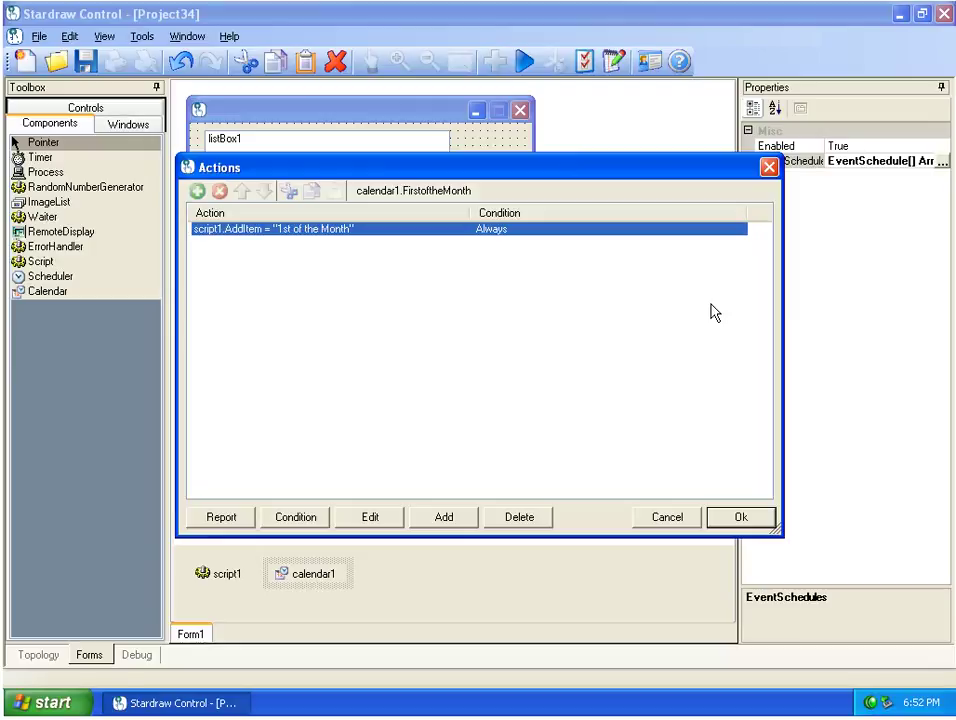
left_click(763, 522)
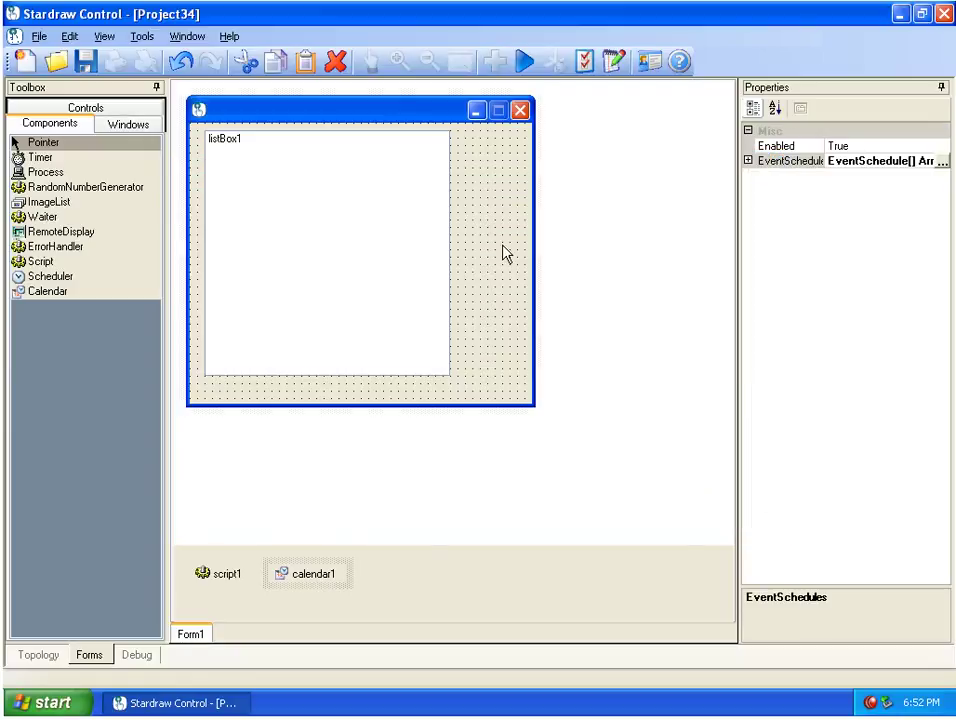
Run the project and move the running form aside to make room for the system clock settings.
left_click(505, 254)
key("F5")
key("Return")
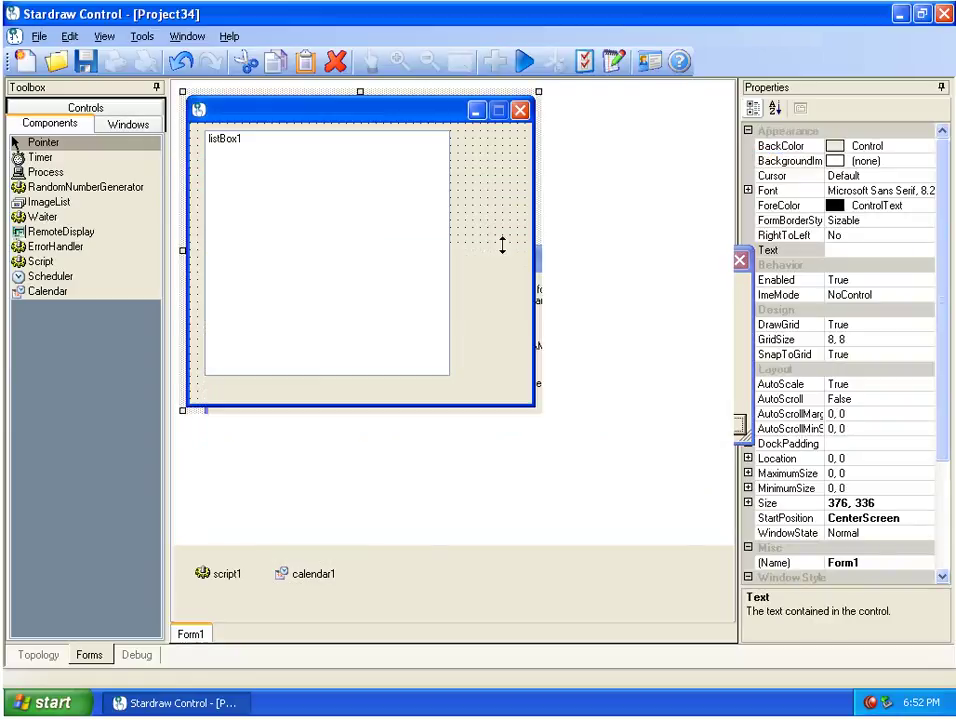
key("Return")
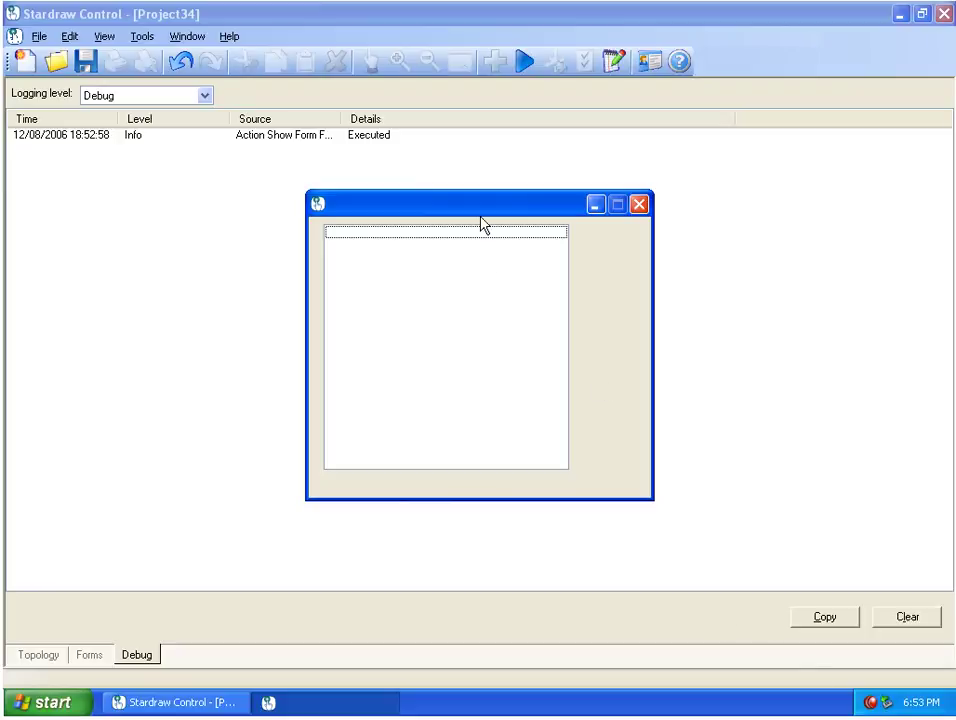
left_click_drag(478, 216, 737, 206)
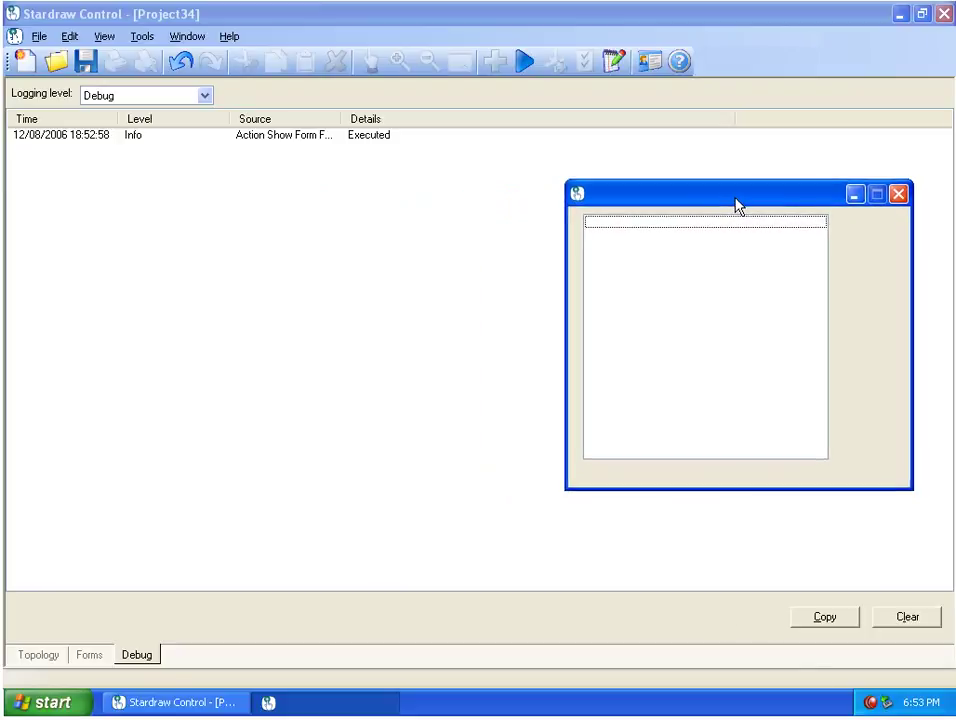
Open the Windows date and time settings beside the running form and choose the date 14 August 2006.
left_click(914, 704)
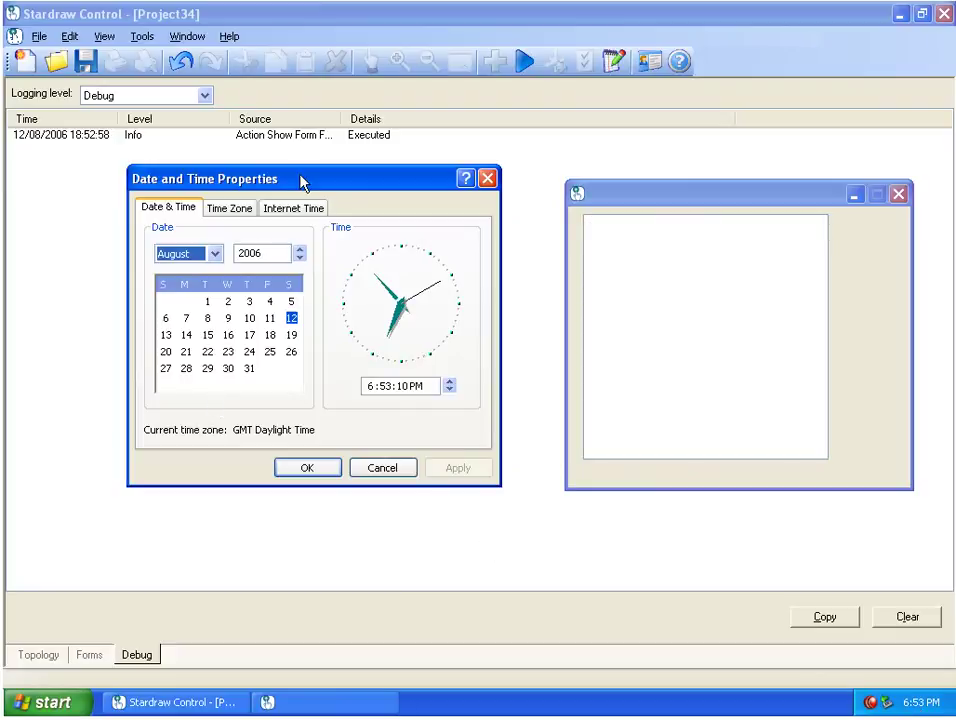
left_click_drag(302, 182, 236, 217)
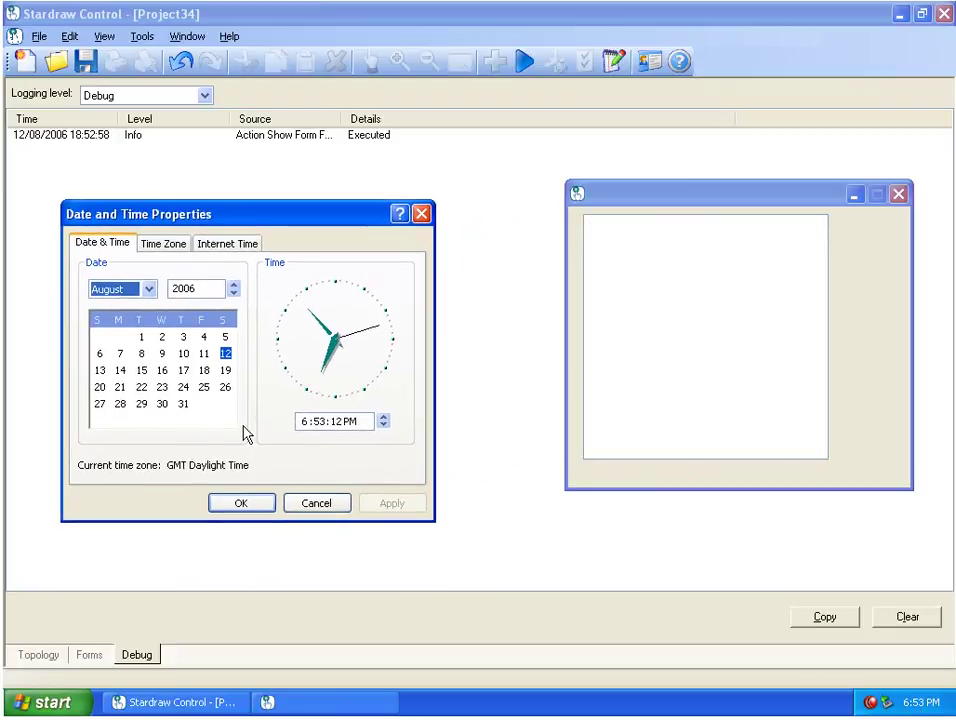
left_click(120, 370)
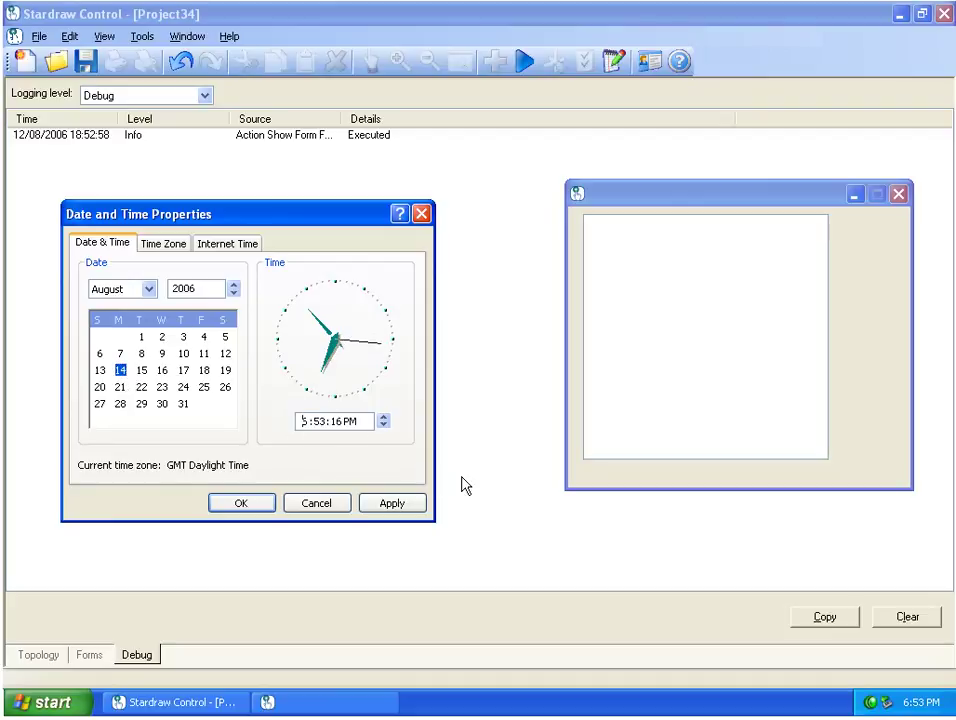
Set the system time to 9:59:55 AM and apply it together with the chosen date.
key("Tab")
key("Right")
key("Left")
type("9")
key("Right")
type("5")
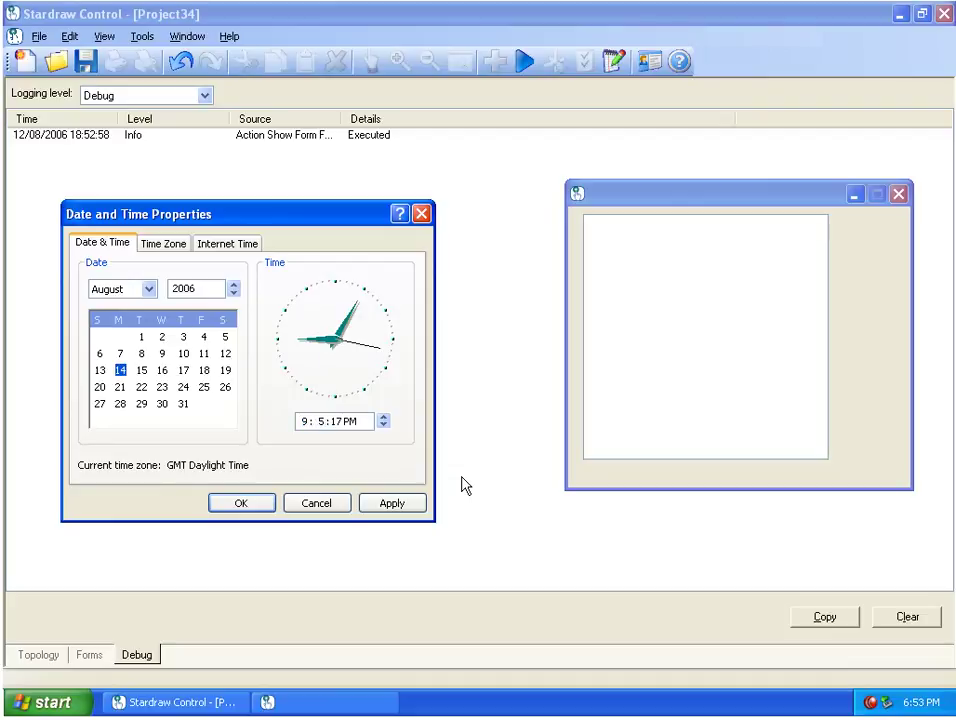
type("9")
type("55")
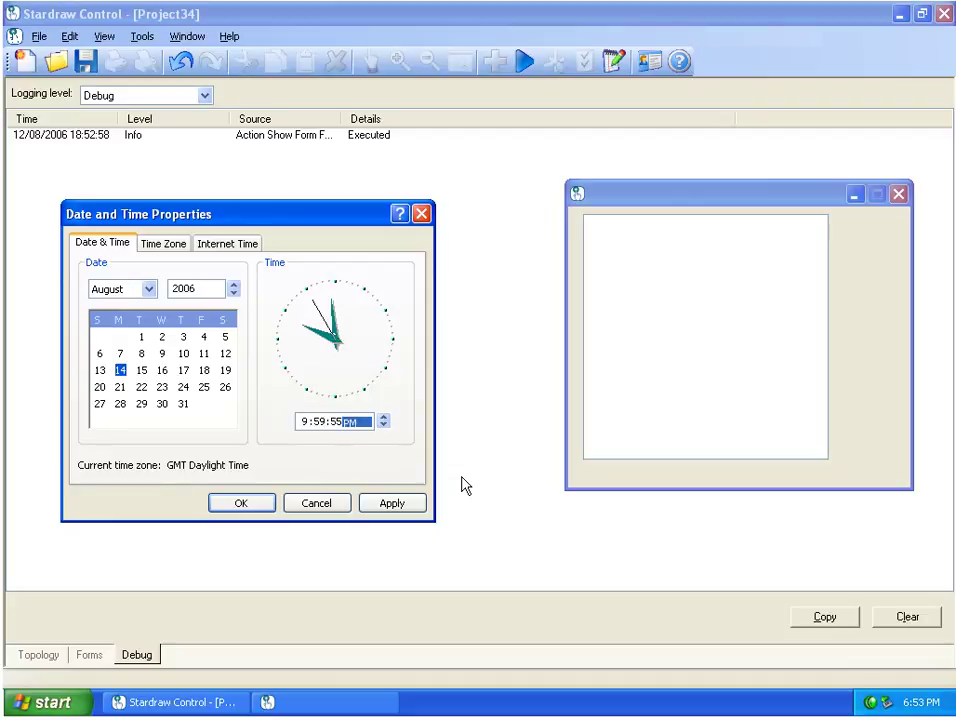
type("a")
key("alt+a")
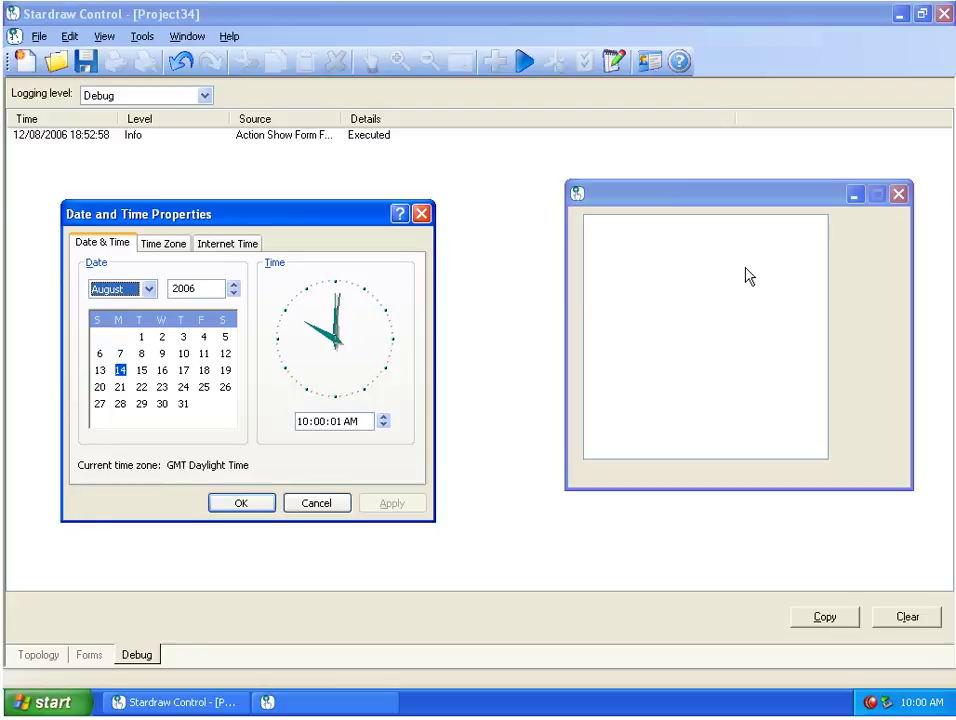
Set the system time to 8:59:55 AM and apply it to test the Monday and weekday morning events.
left_click(298, 421)
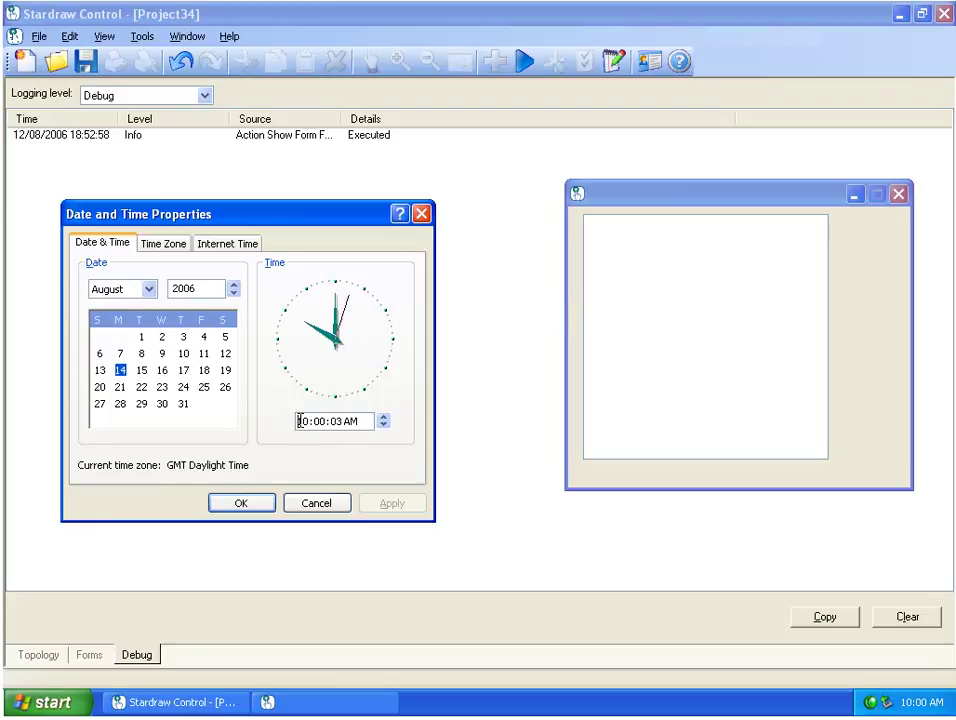
double_click(301, 421)
type("8:")
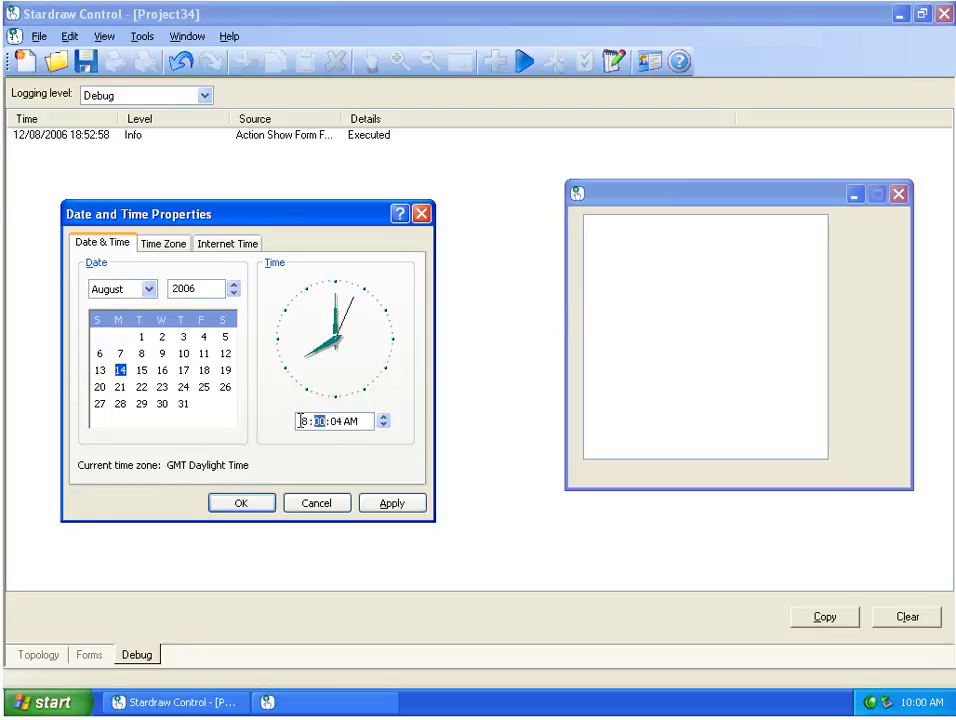
type("59:55")
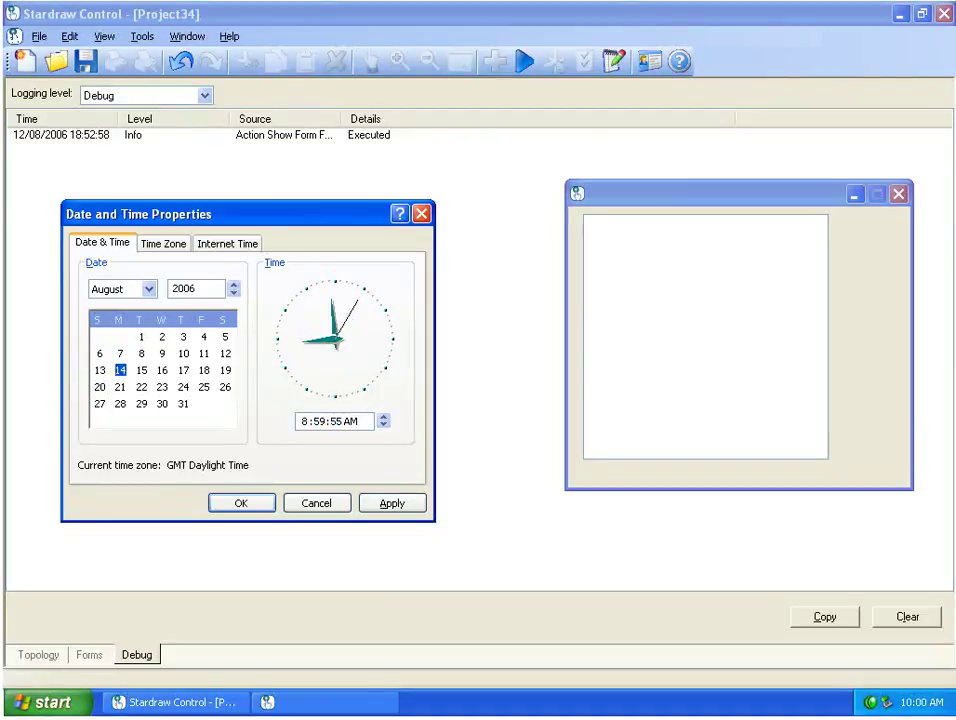
key("alt+a")
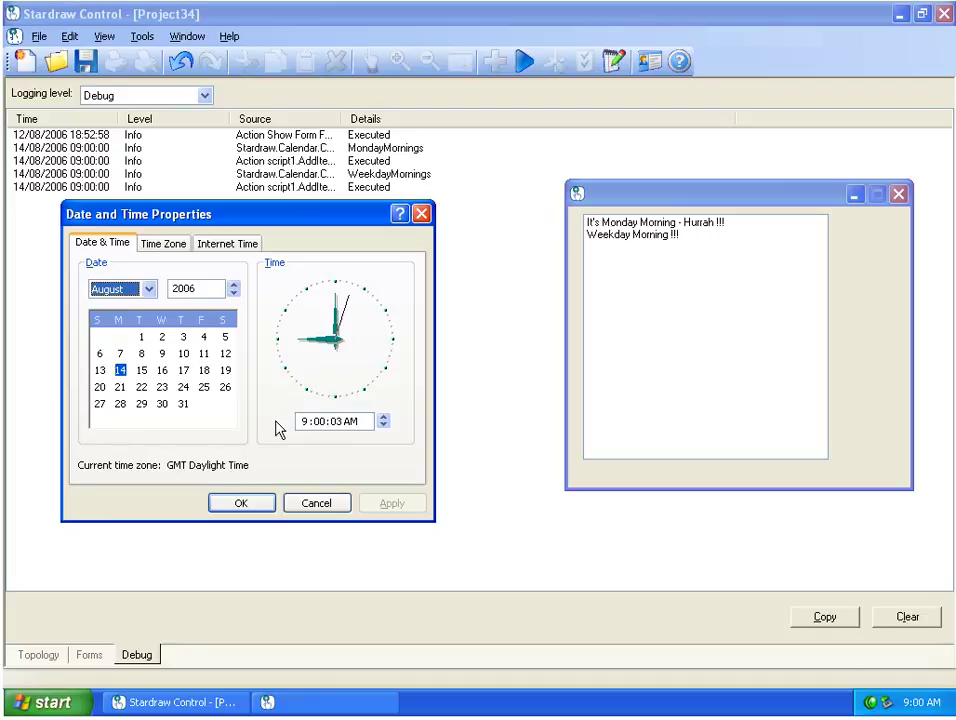
Set the system clock to 15 August 2006 at 8:59:55 AM and apply it to test a non-Monday weekday.
left_click(141, 370)
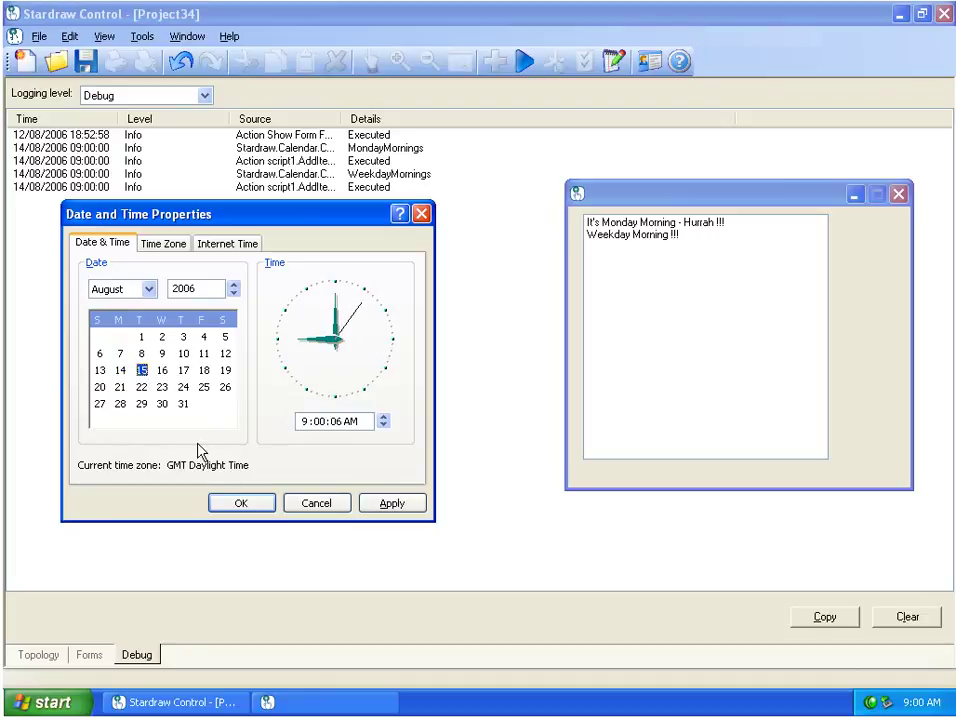
left_click(303, 421)
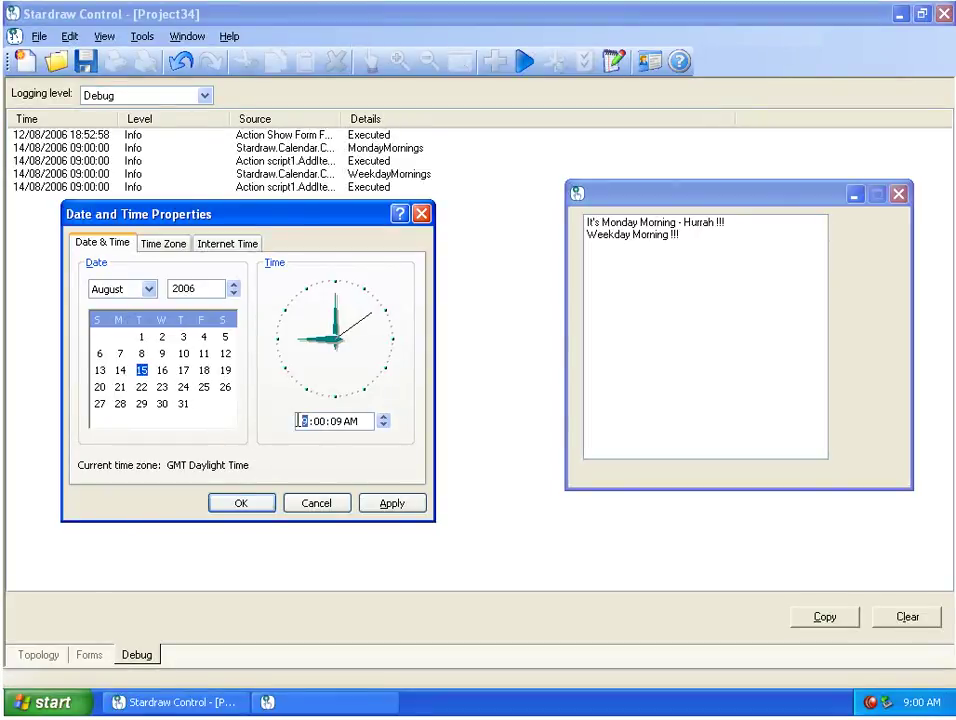
type("8:59:")
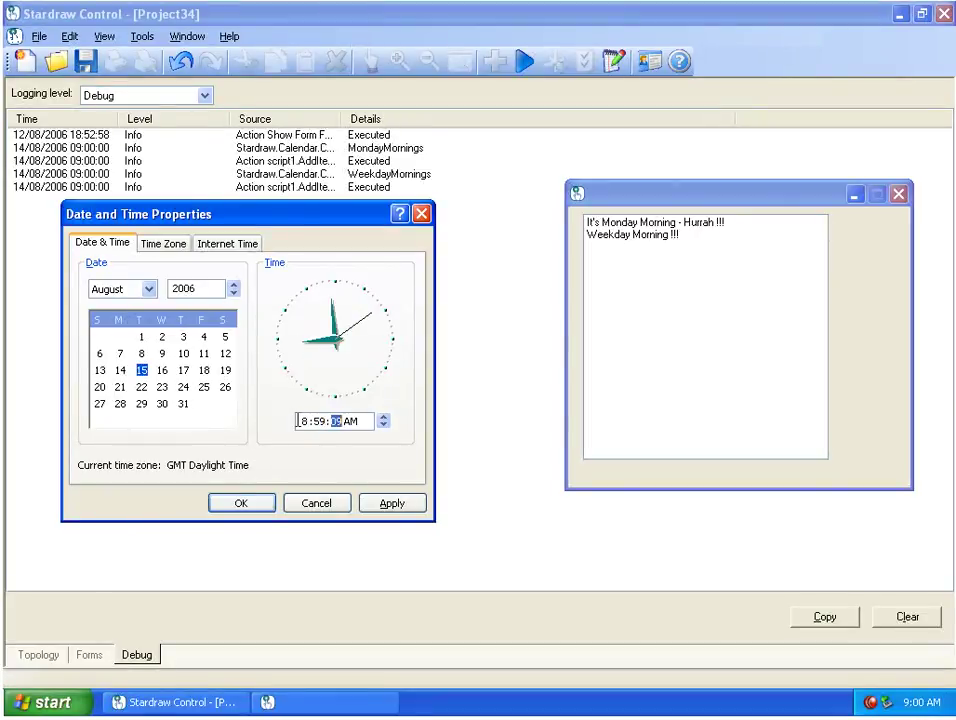
type("55")
key("alt+a")
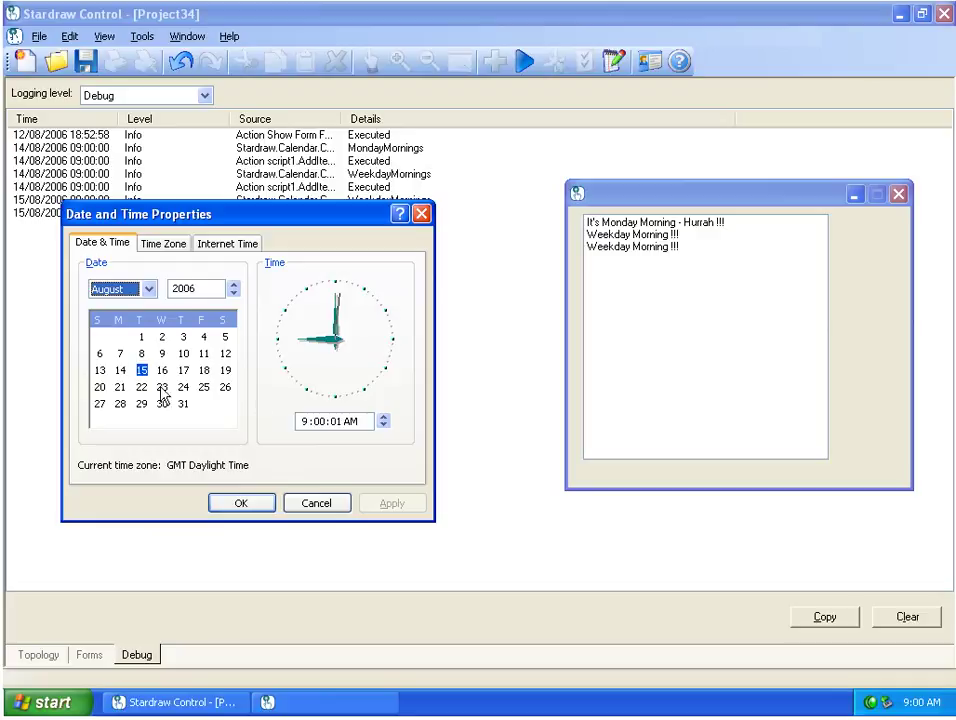
Set the system clock to 1 September 2006 at 8:59:55 AM and apply it to test the FirstoftheMonth event.
left_click(150, 292)
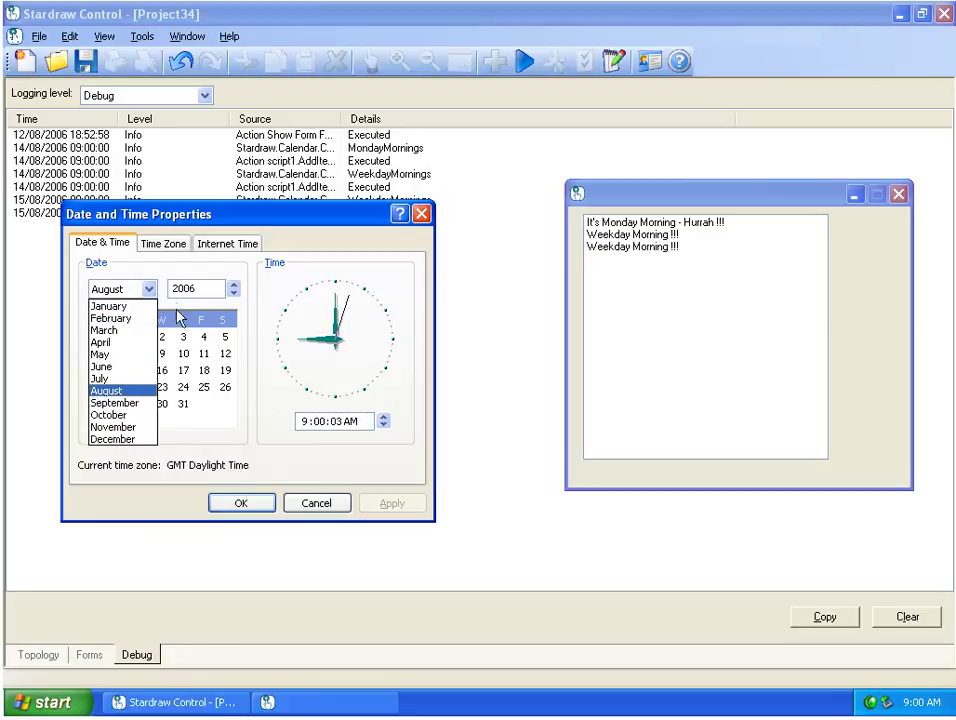
left_click(137, 398)
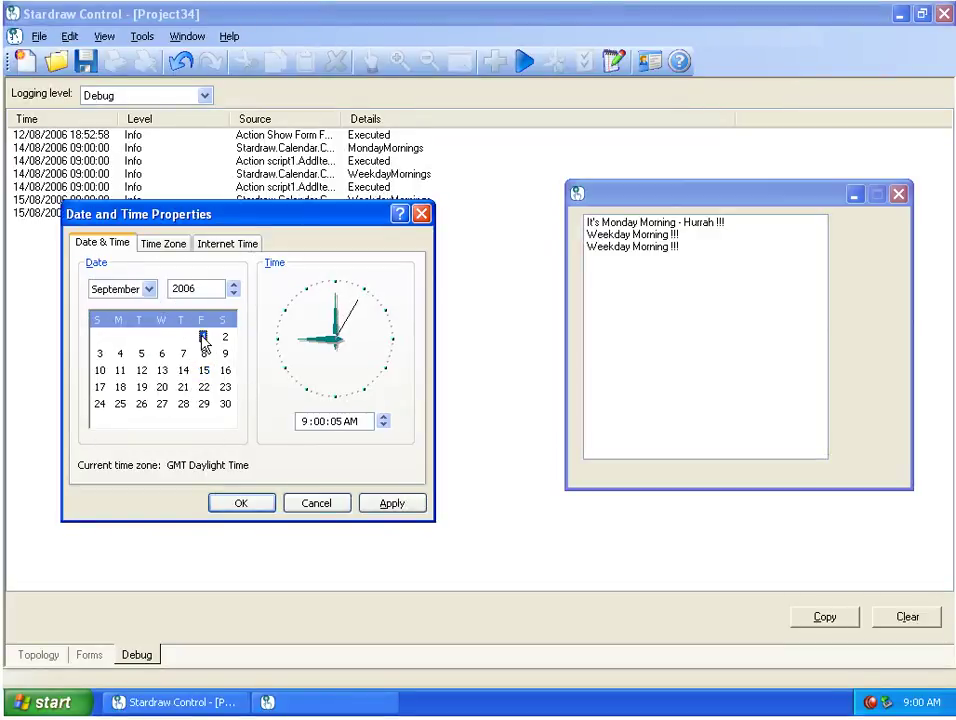
left_click(202, 337)
left_click(304, 421)
type("8")
key("Right")
type("5955")
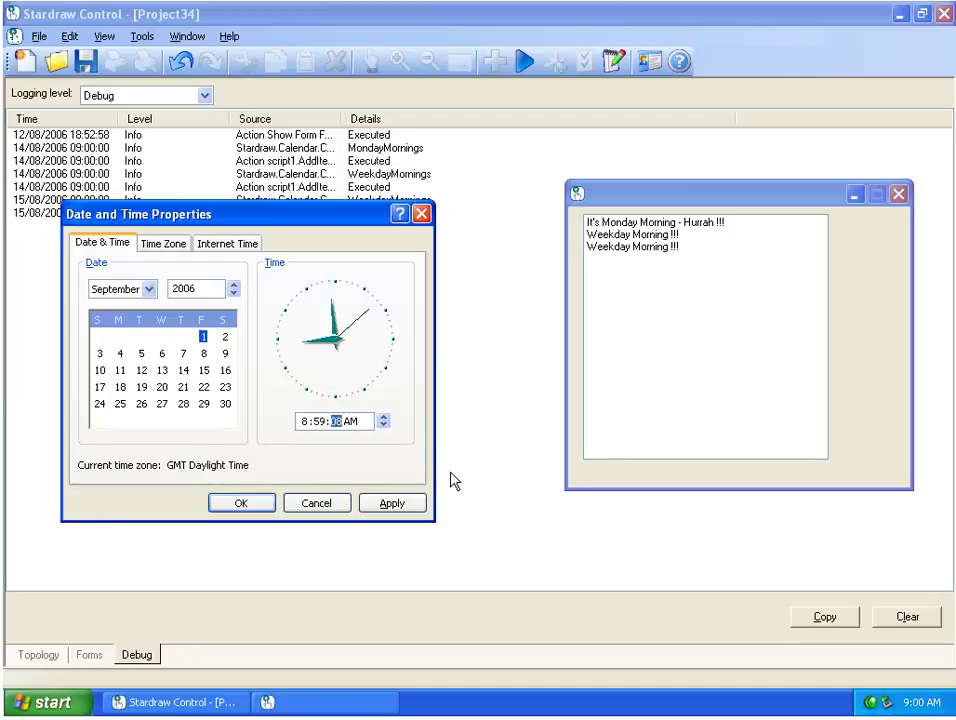
key("alt+a")
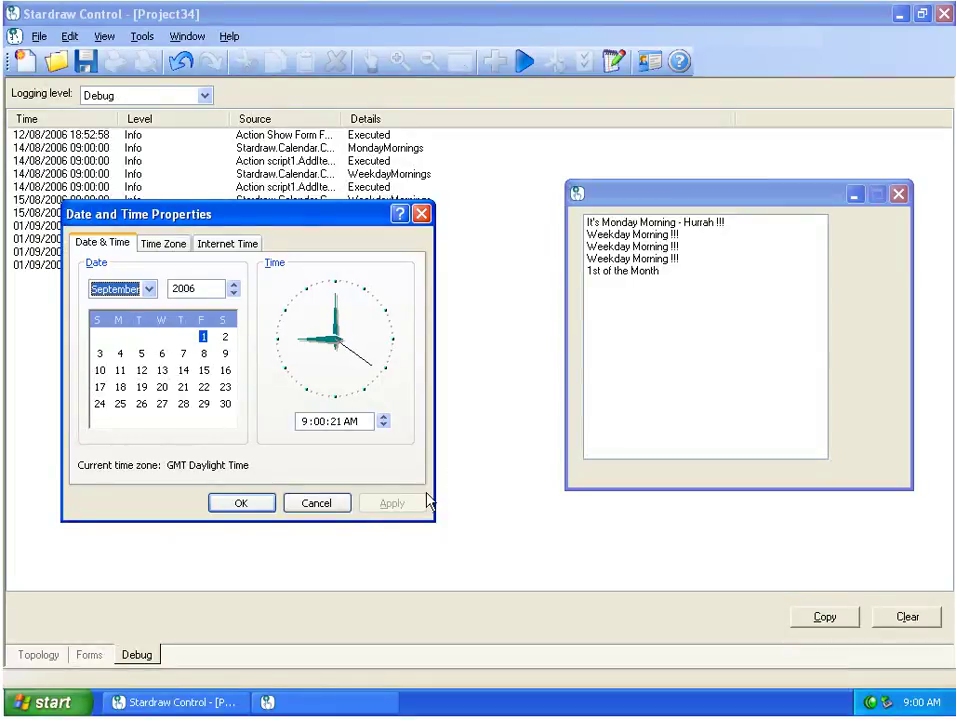
Close the date and time settings and the running form, returning to calendar1 in the form designer.
left_click(337, 505)
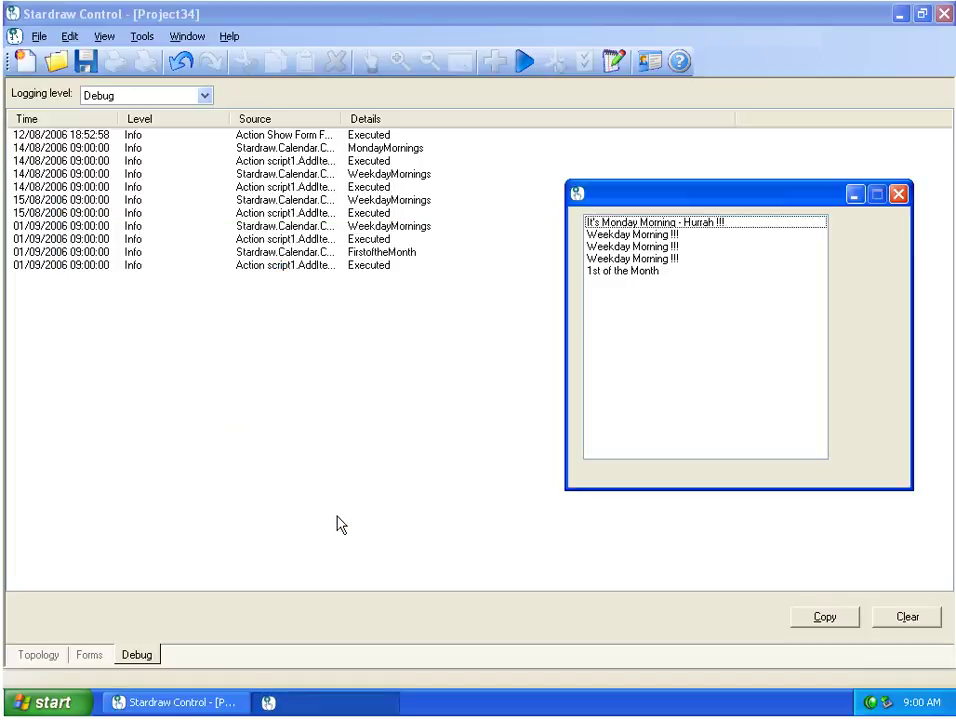
left_click(898, 193)
left_click(326, 575)
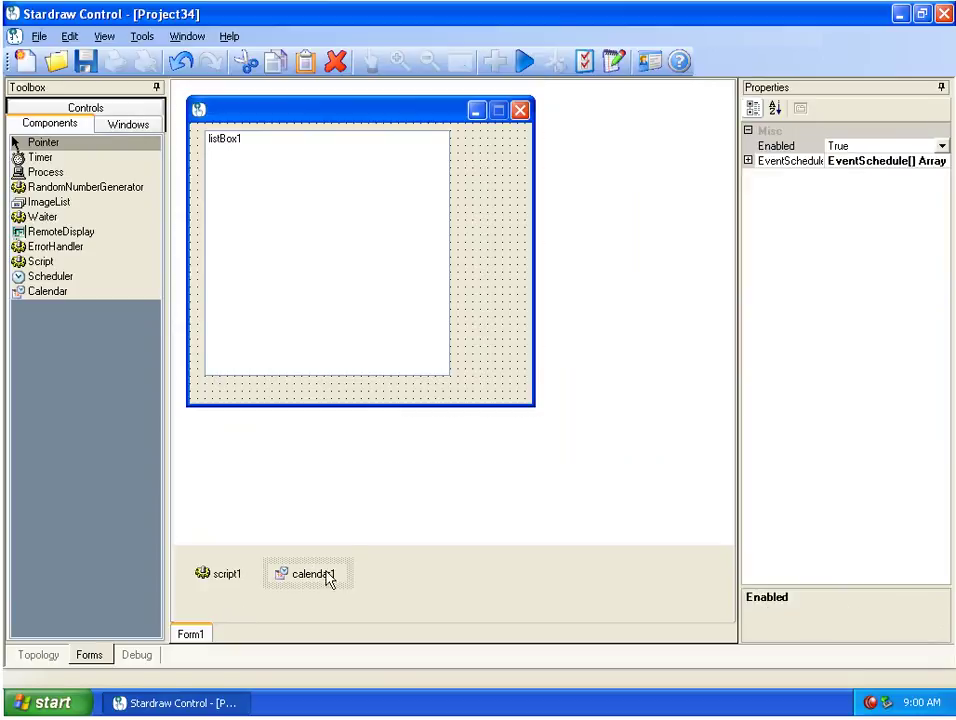